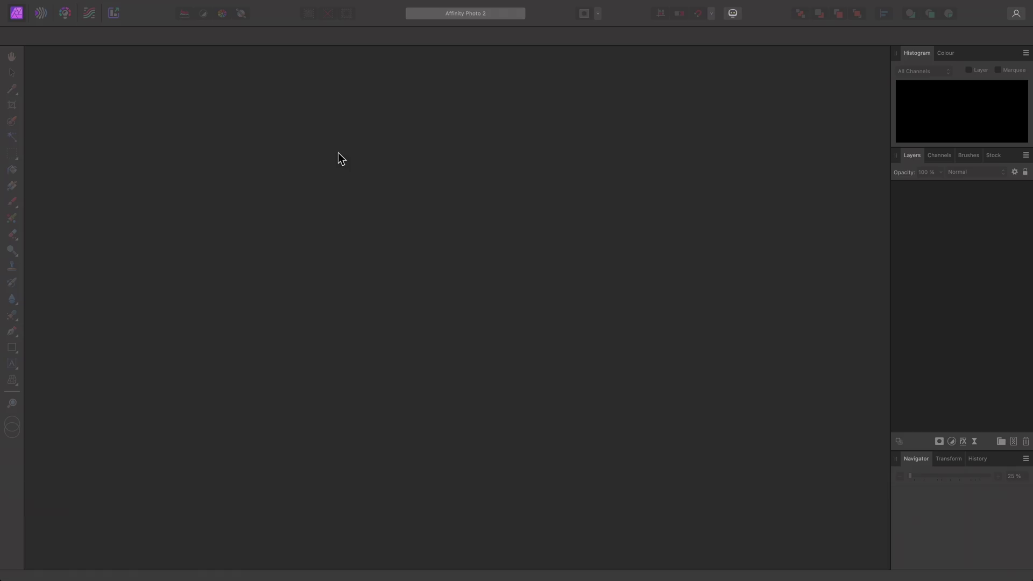
- Start a New HDR Merge and browse to the HDR Workflow > Bracketed folder
click(99, 6)
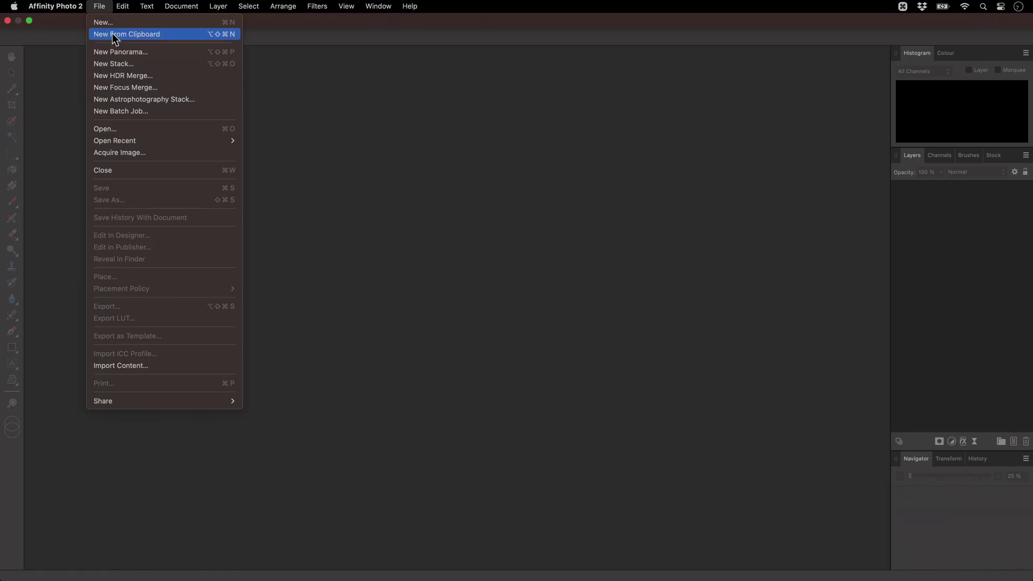
click(150, 80)
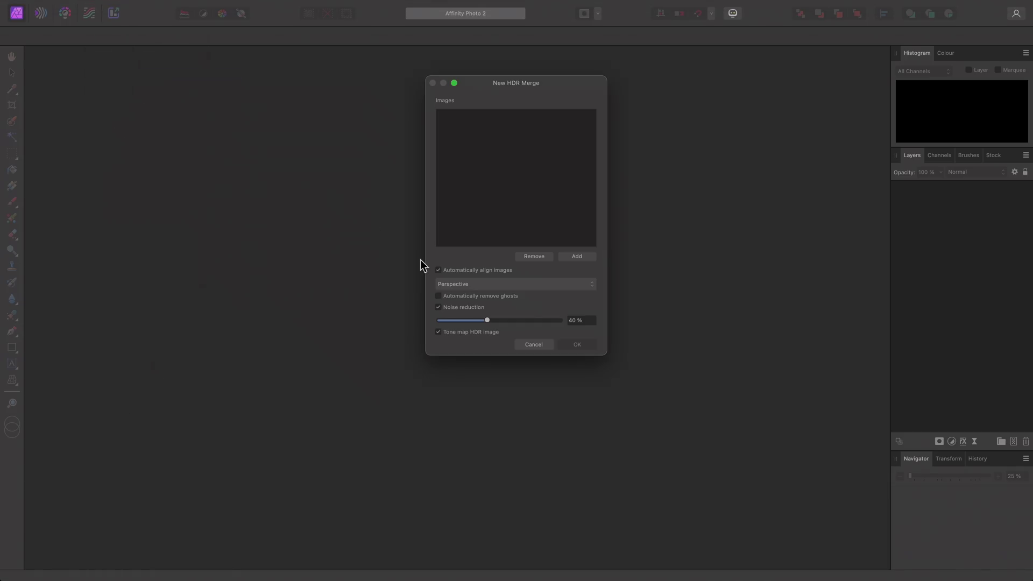
click(588, 259)
click(357, 213)
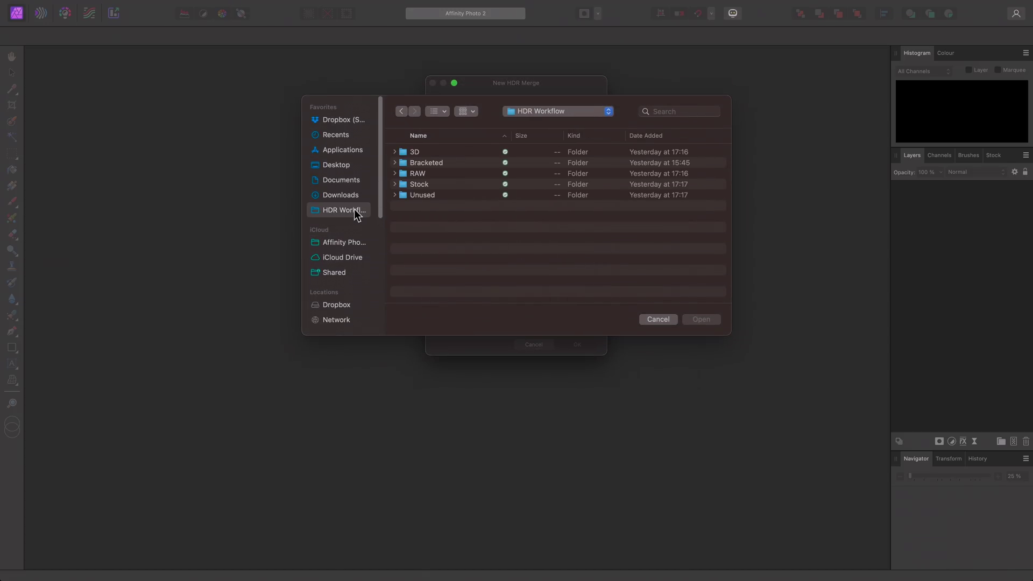
double_click(449, 162)
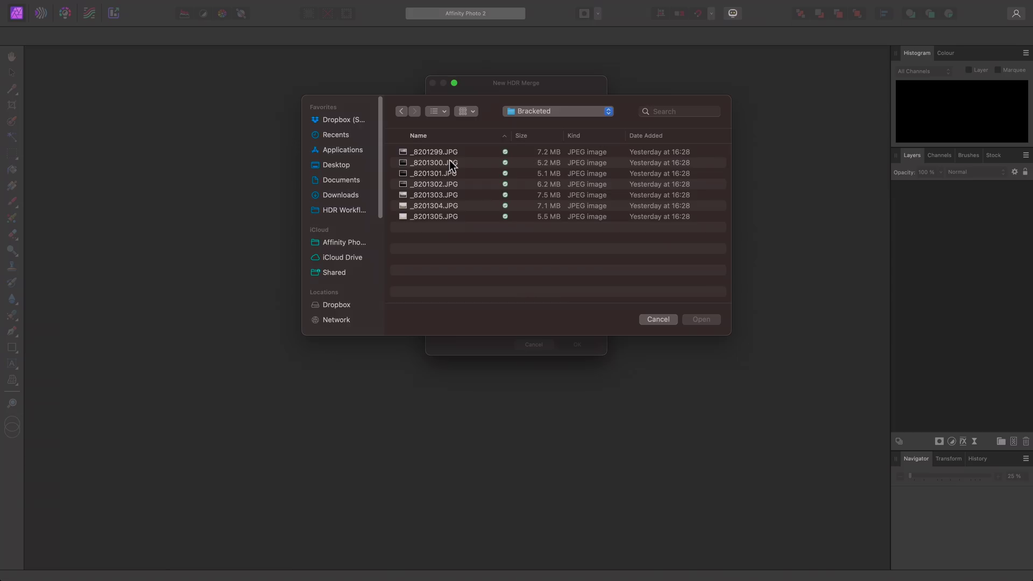
- Add all seven bracketed JPGs and untick Noise reduction and Tone map HDR image
click(457, 154)
shift+click(460, 216)
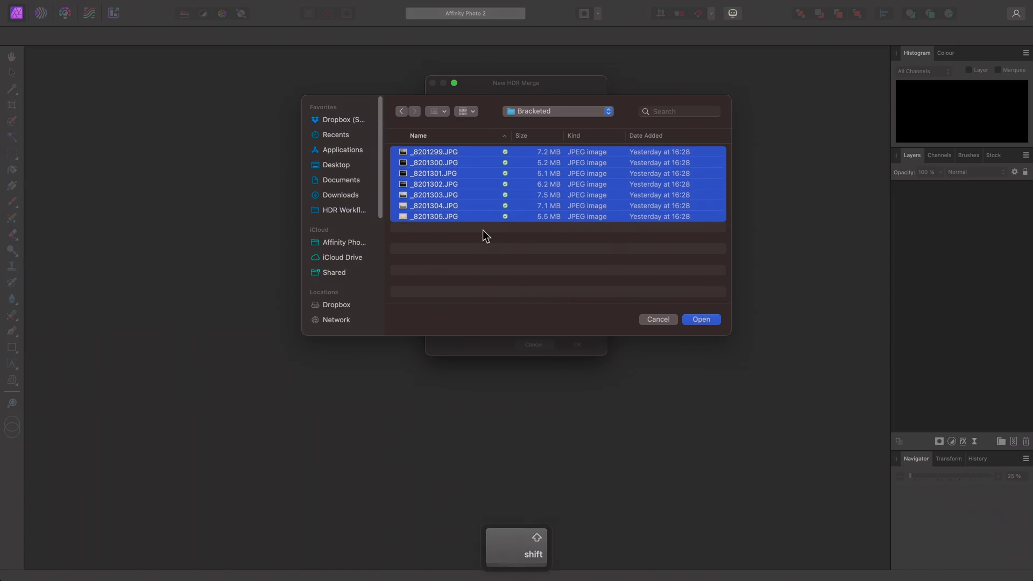
click(697, 320)
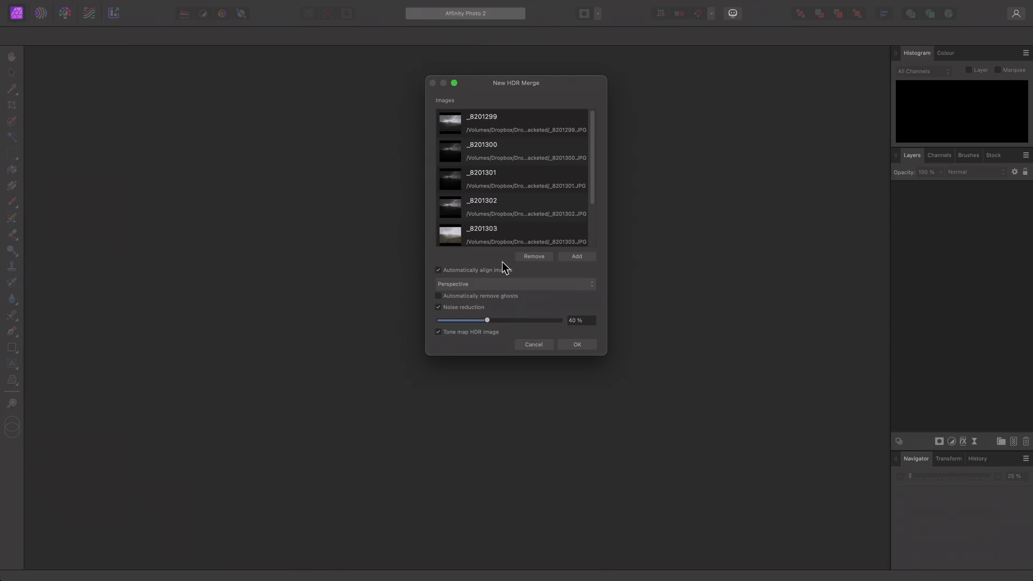
click(483, 306)
click(487, 332)
- Run the HDR merge, then switch to the Pan tool with H to dismiss the sources list
click(581, 345)
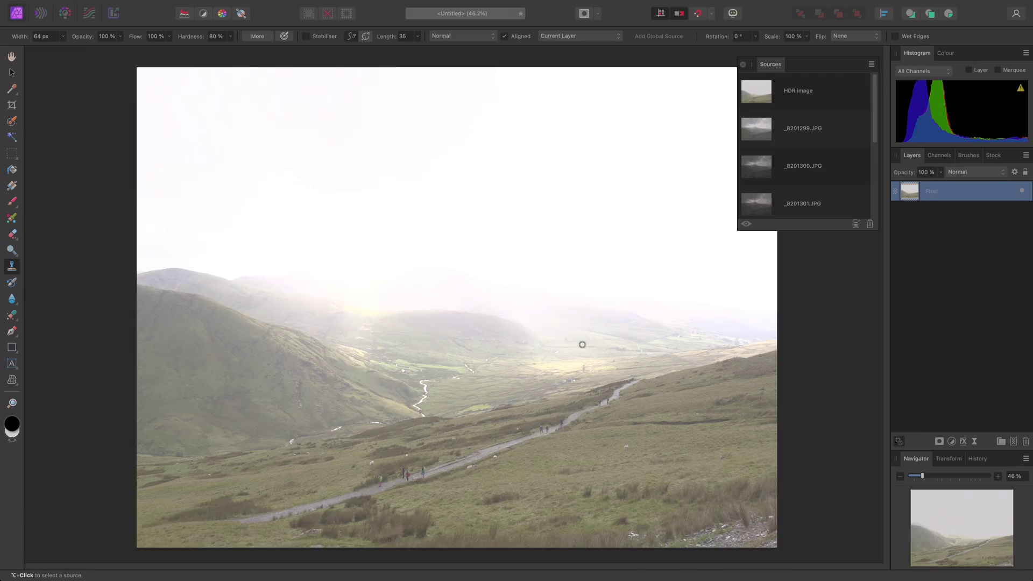
key(h)
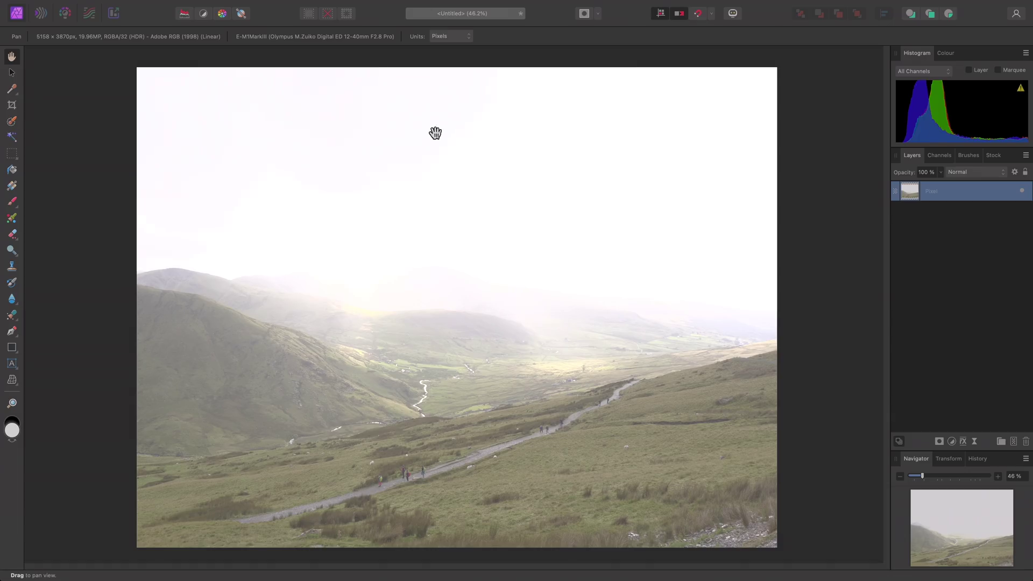
- Show the 32-bit Preview panel, disable Enable EDR, and trial the Preview Exposure and Gamma sliders
mouse_move(426, 5)
click(378, 6)
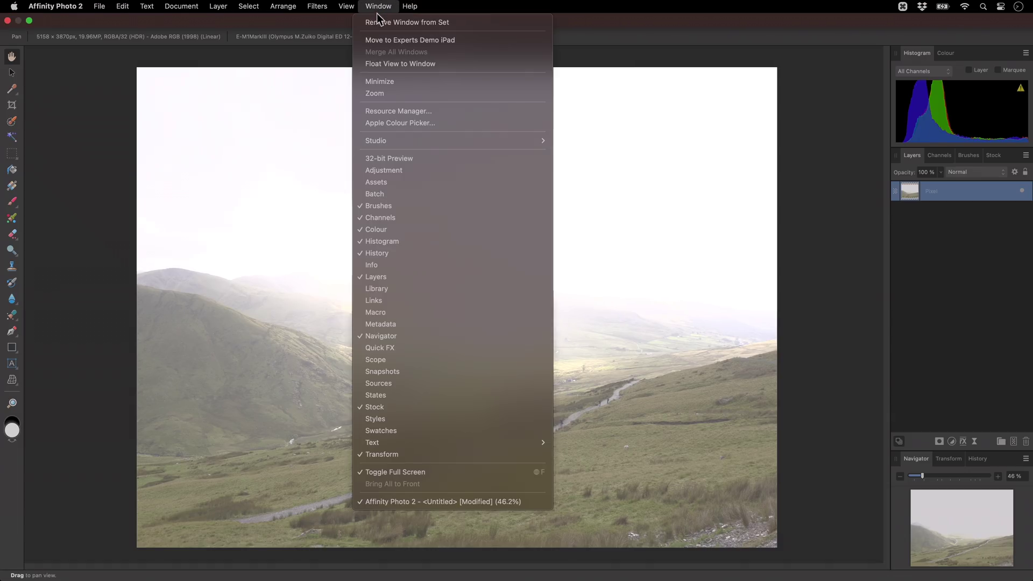
click(429, 159)
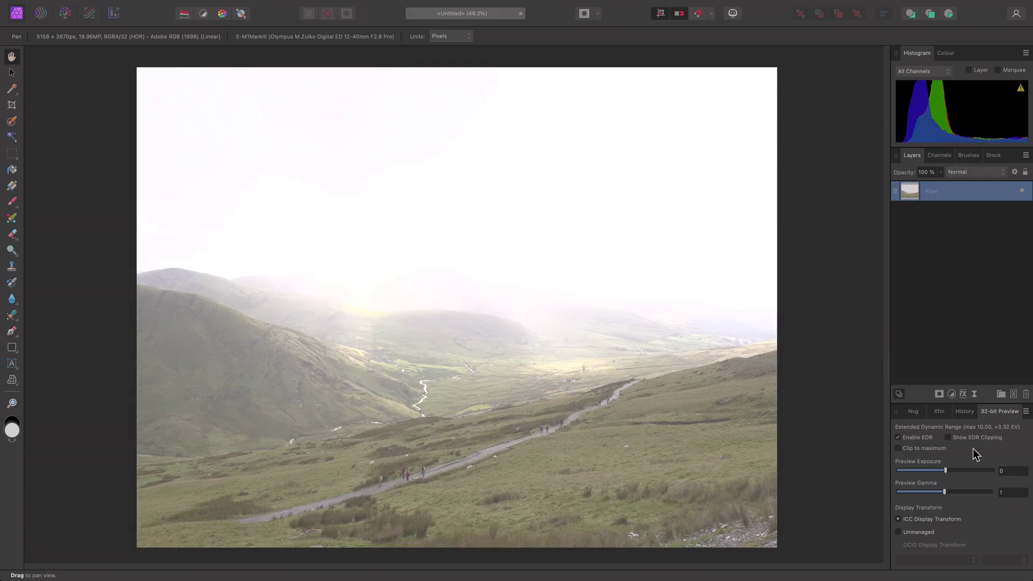
click(934, 439)
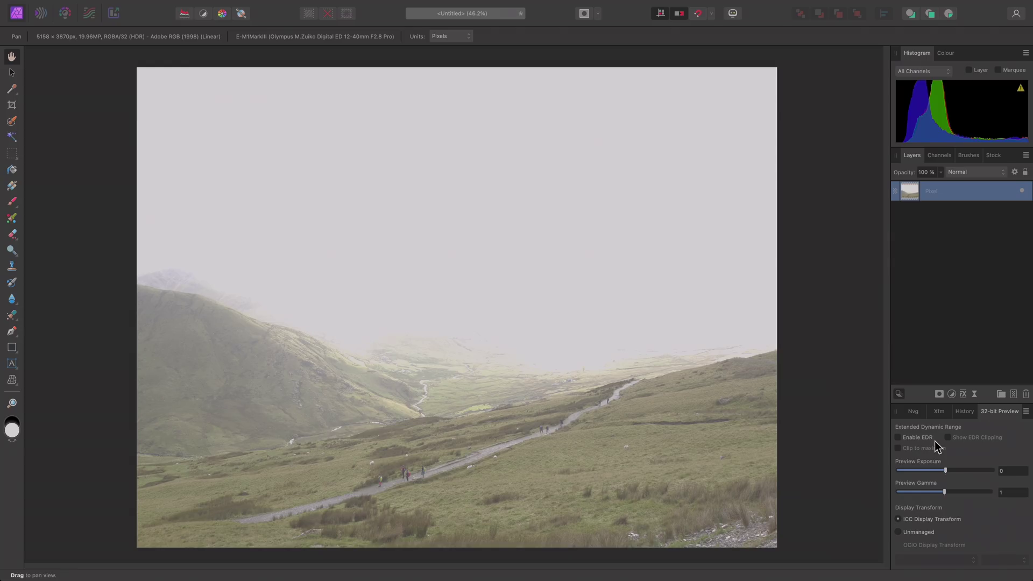
drag(944, 470, 914, 475)
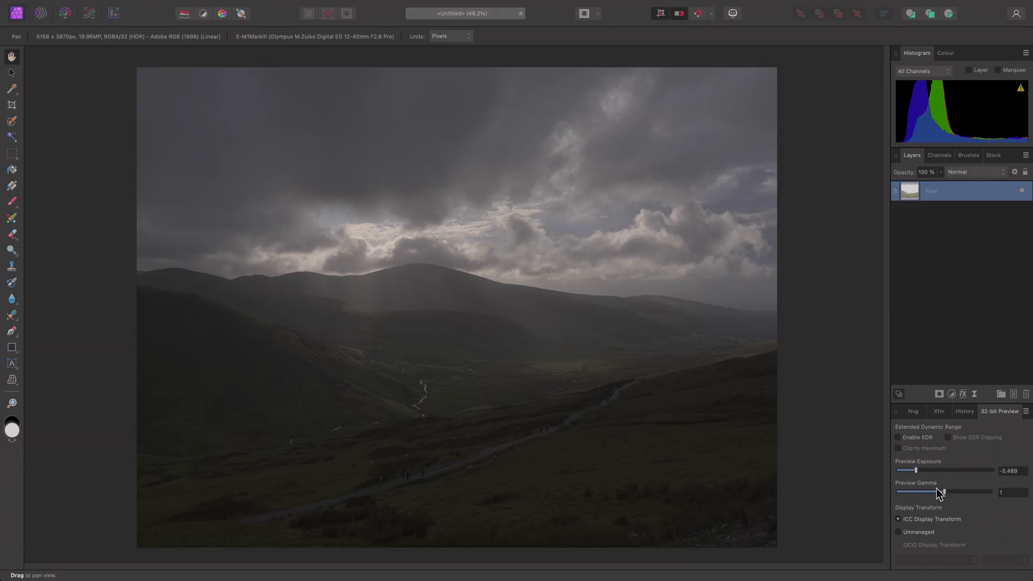
drag(941, 493, 945, 471)
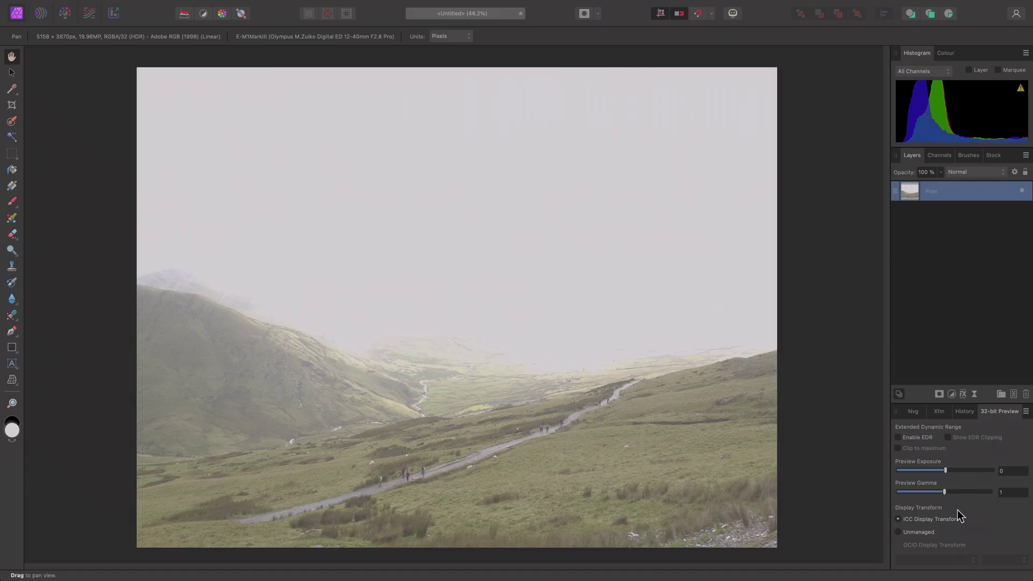
- Switch display to Unmanaged, back to ICC Display Transform, and re-enable EDR
click(929, 533)
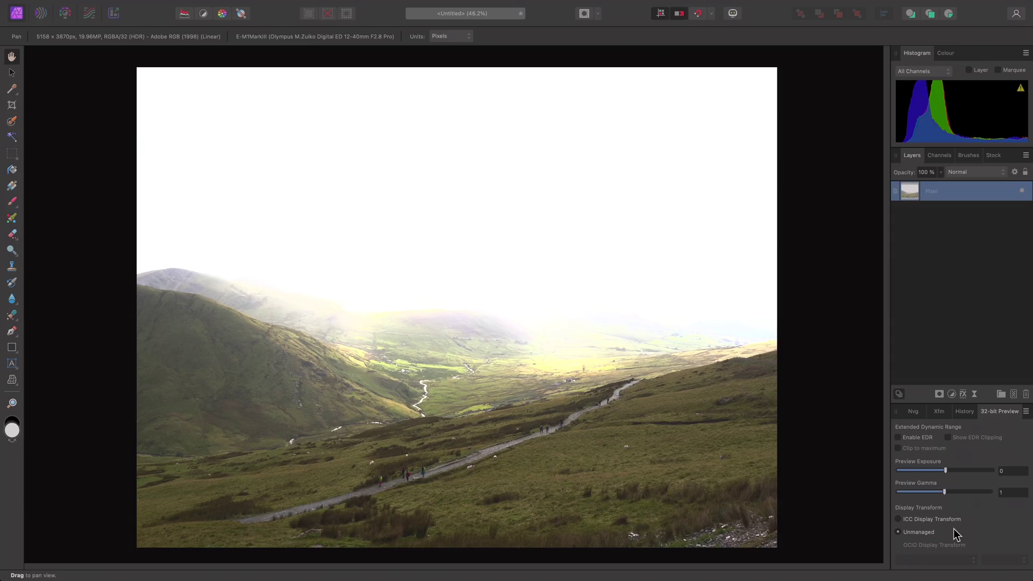
click(947, 519)
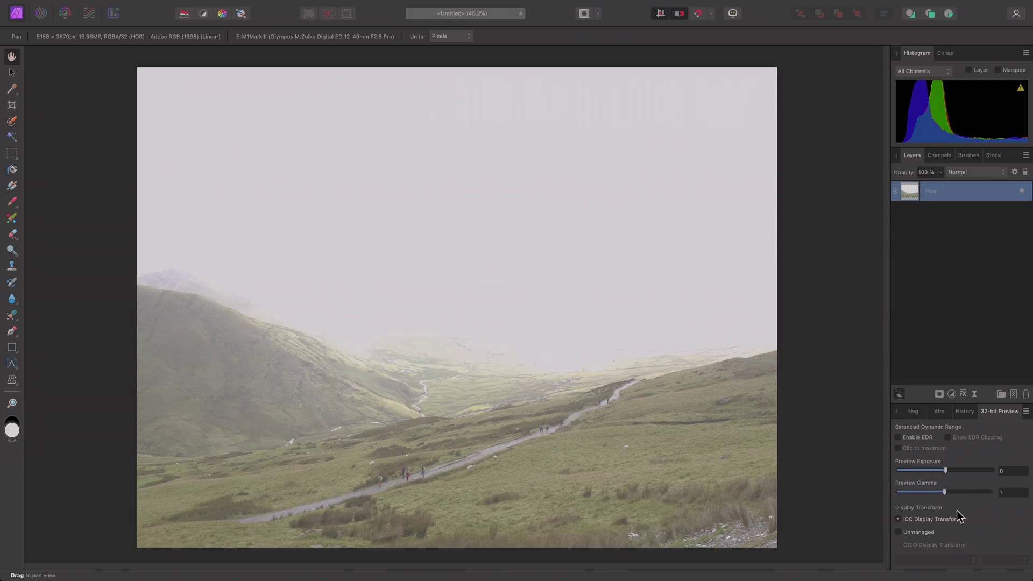
click(898, 437)
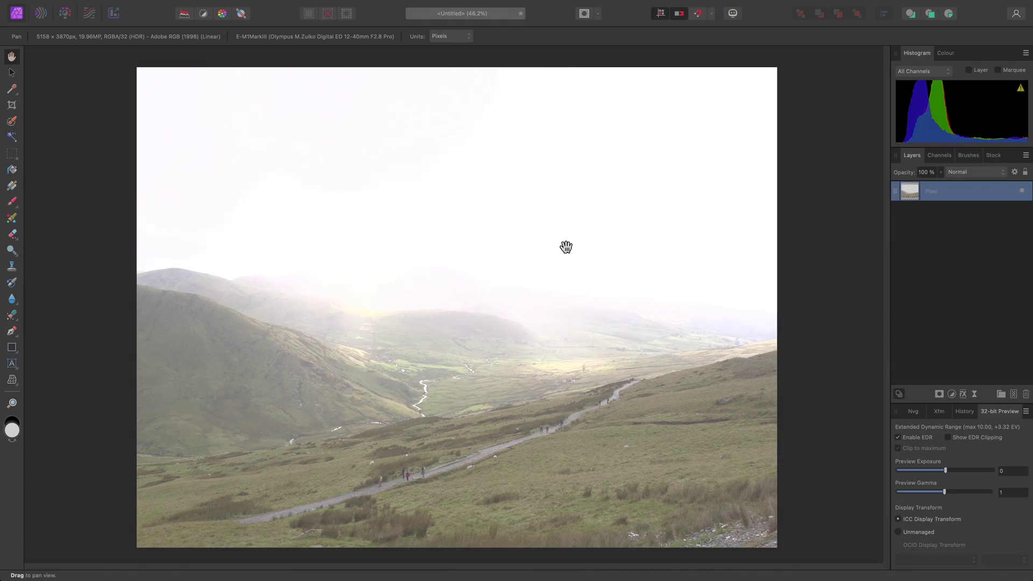
- Add an Exposure adjustment layer with lowered exposure to recover sky detail
mouse_move(304, 3)
click(218, 6)
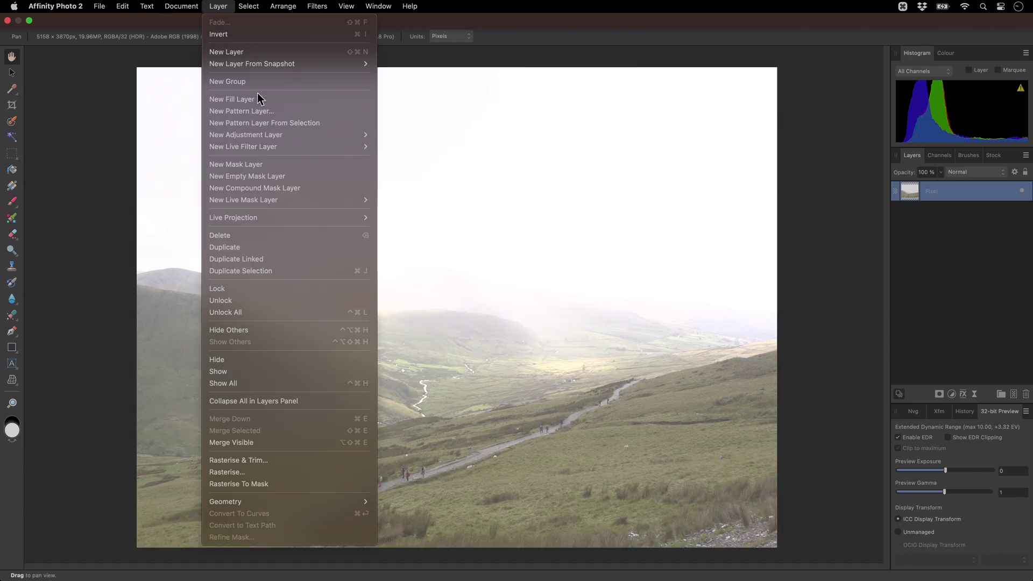
mouse_move(277, 134)
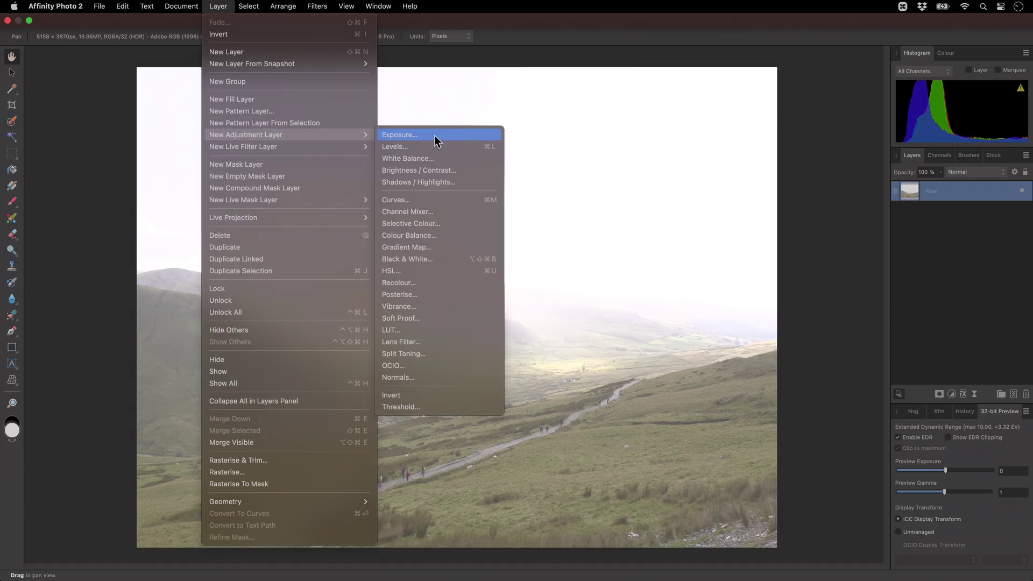
click(434, 134)
drag(751, 522, 727, 533)
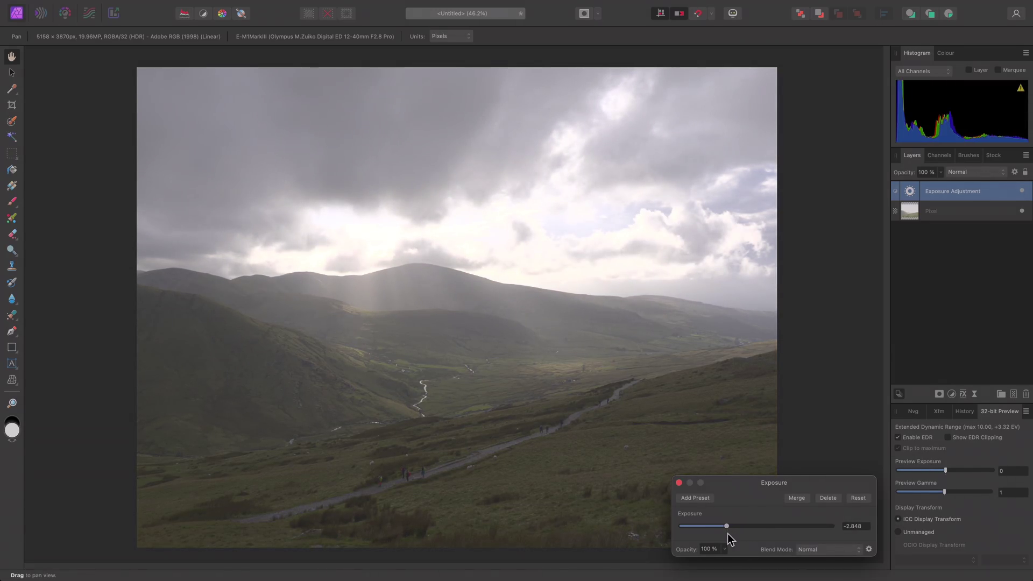
click(679, 483)
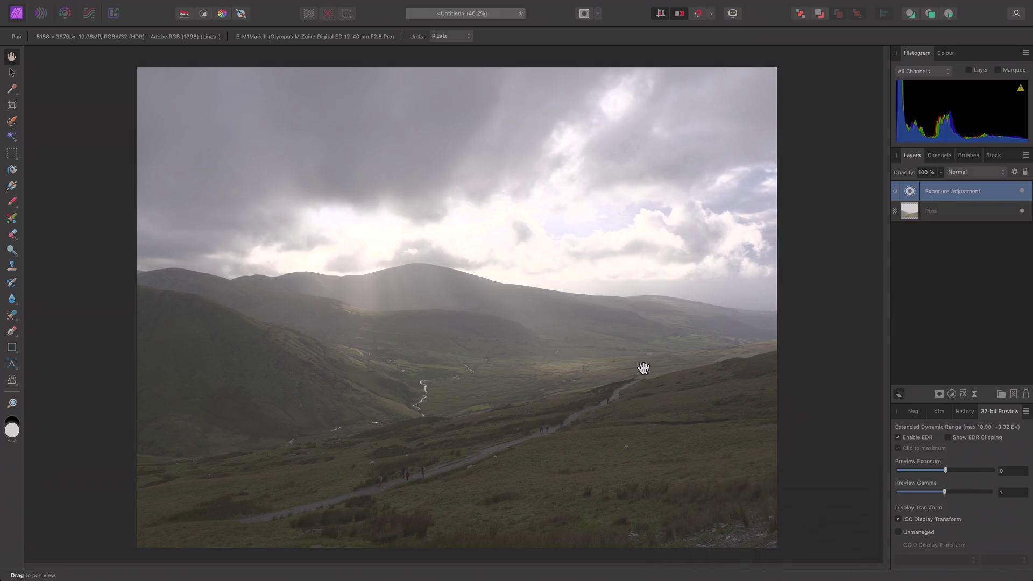
- Add a Brightness / Contrast adjustment layer with brightness raised to 43 %
mouse_move(314, 5)
click(217, 7)
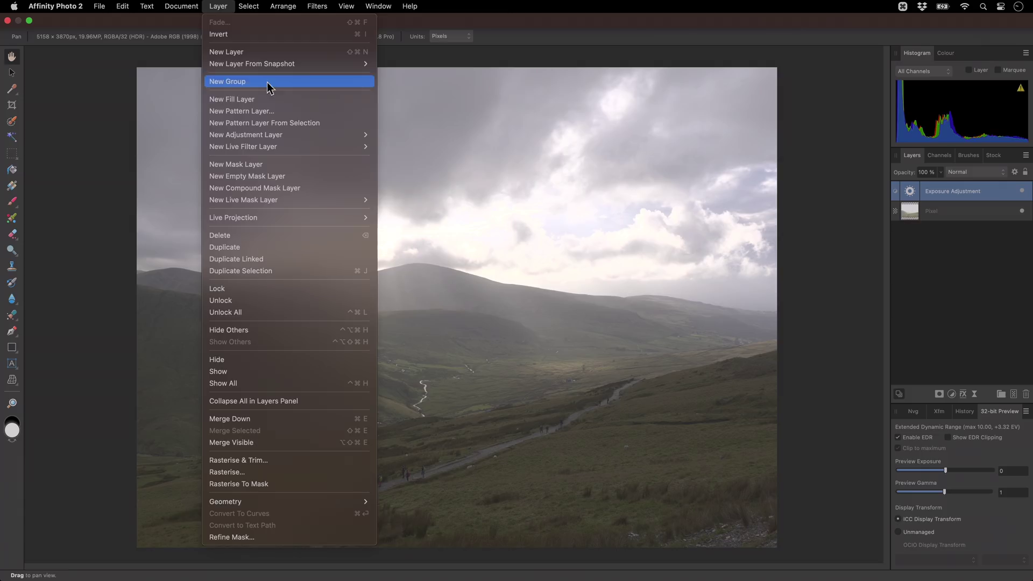
mouse_move(277, 135)
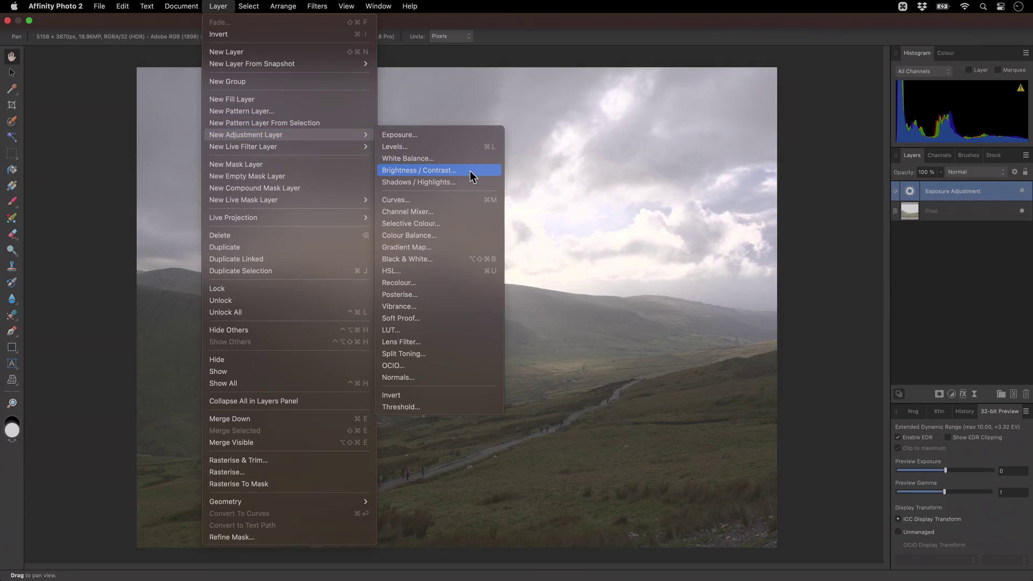
click(471, 171)
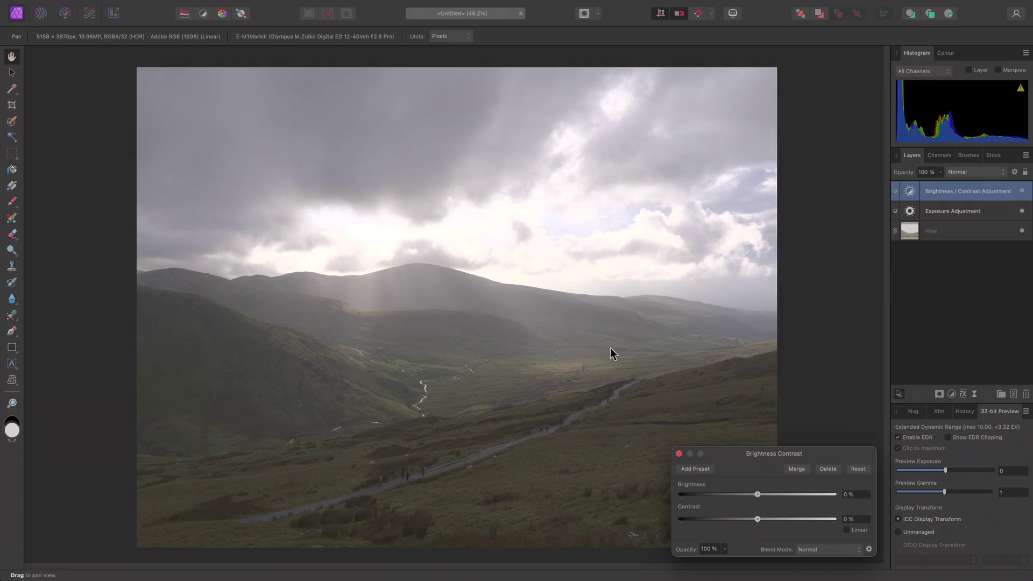
drag(763, 495, 812, 520)
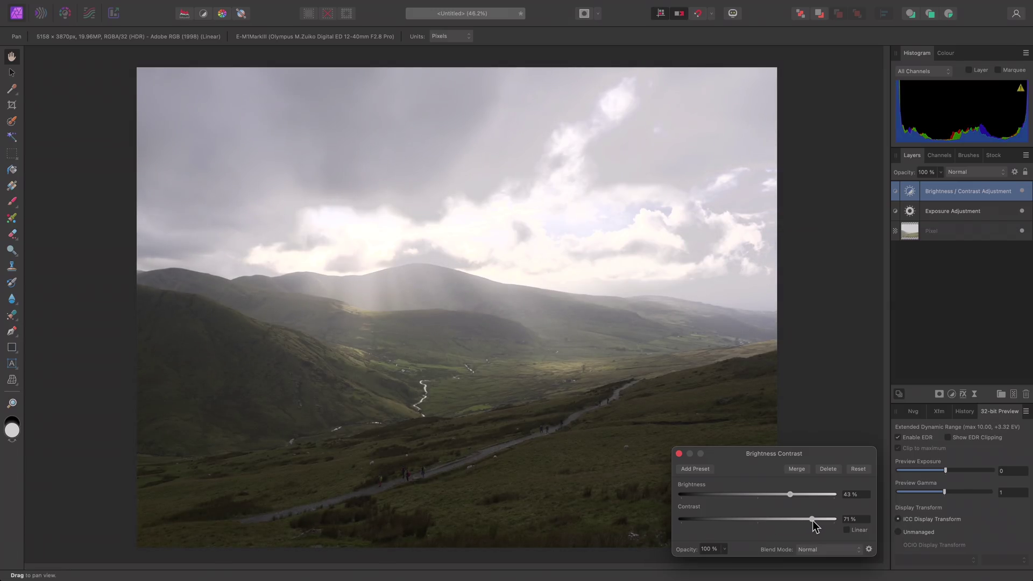
click(679, 453)
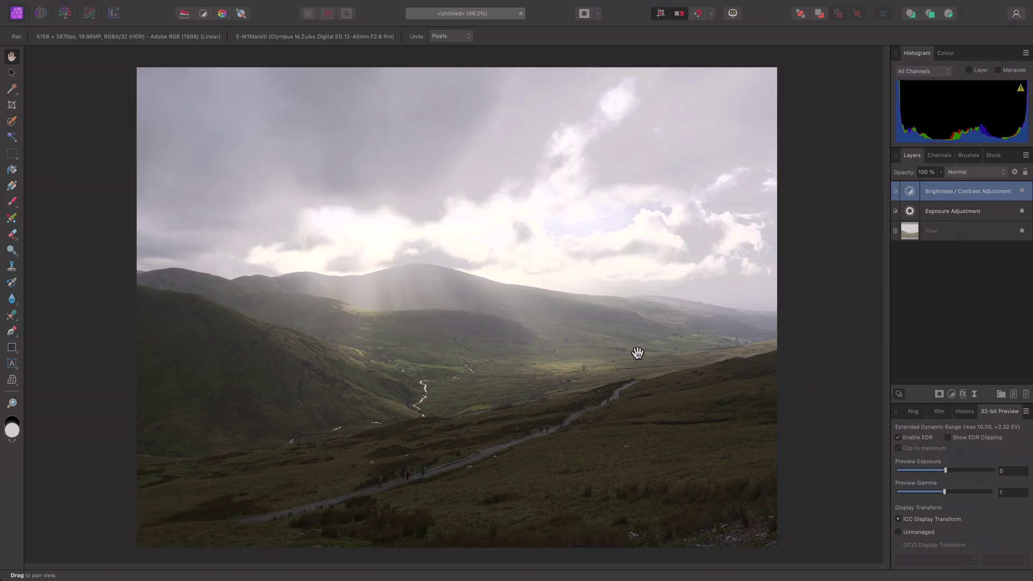
- Add a White Balance adjustment layer at 5 % to slightly warm the image
click(218, 6)
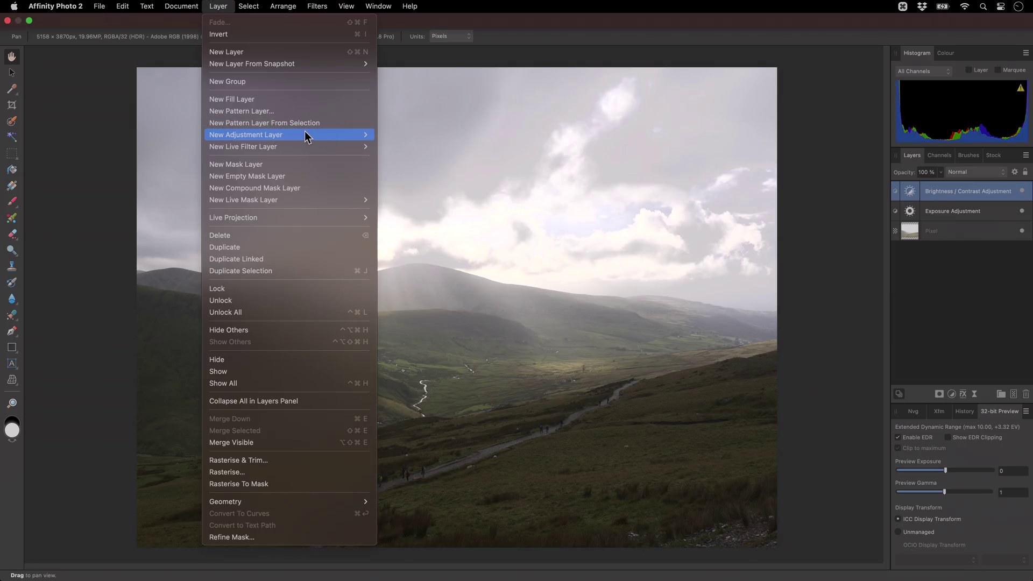
mouse_move(305, 136)
click(452, 159)
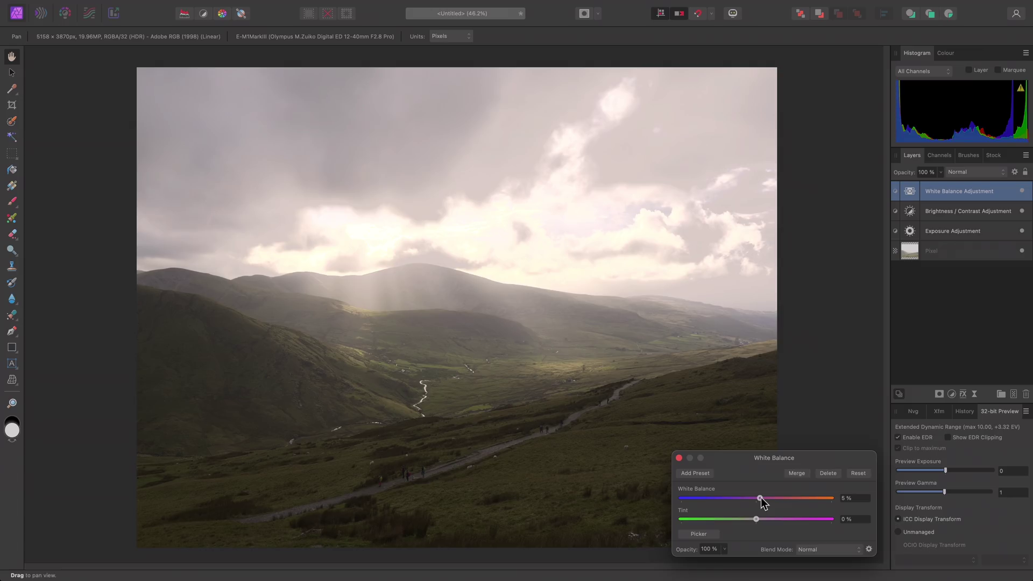
click(679, 458)
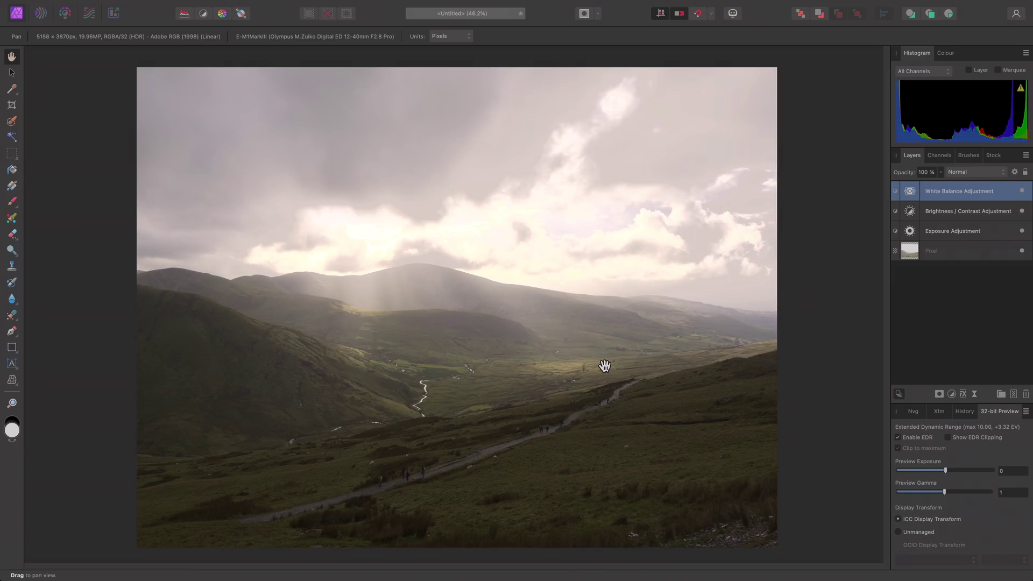
- Set the export format to JPEG XL, then cancel the export
mouse_move(290, 6)
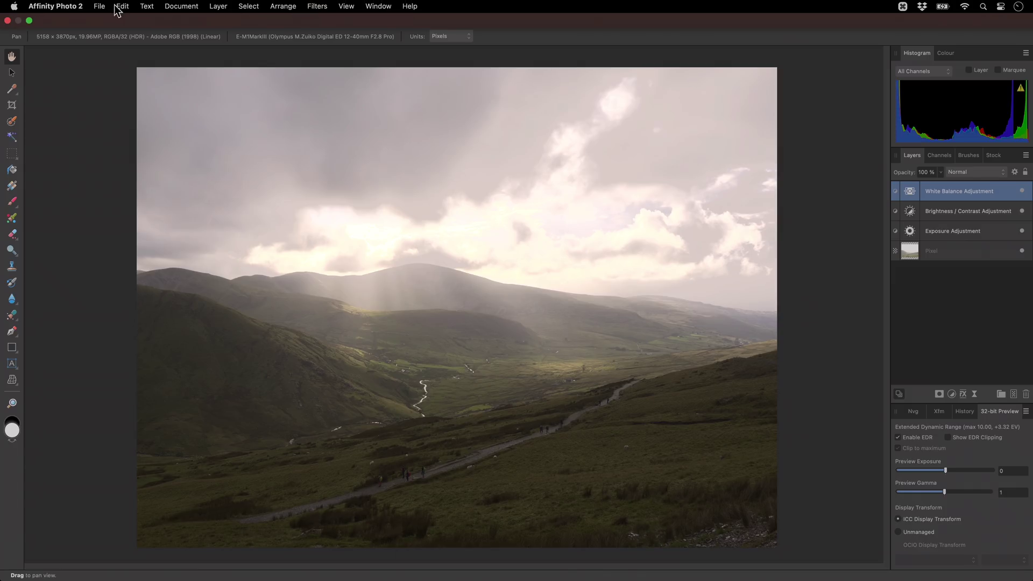
click(99, 8)
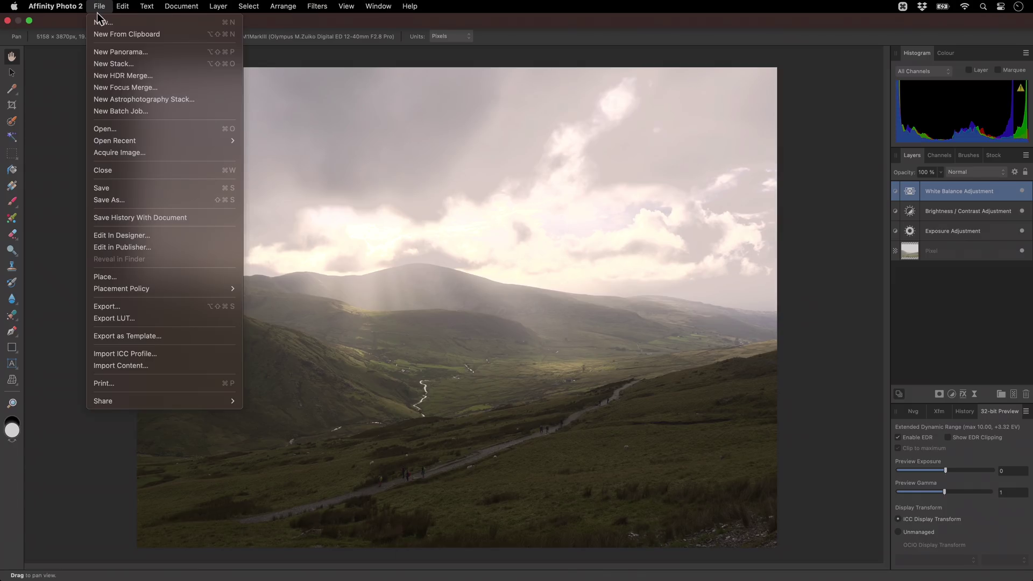
click(134, 310)
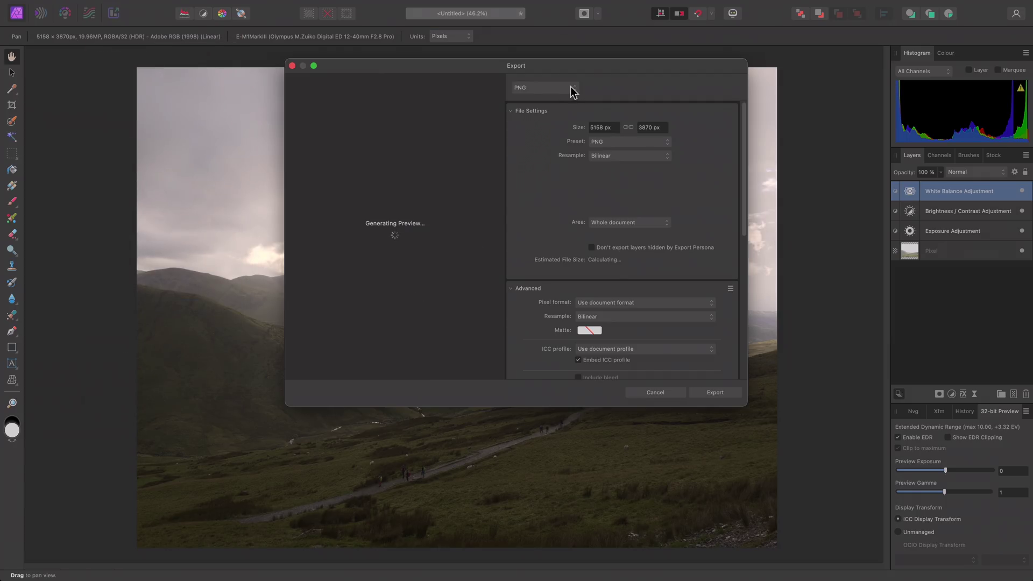
click(572, 90)
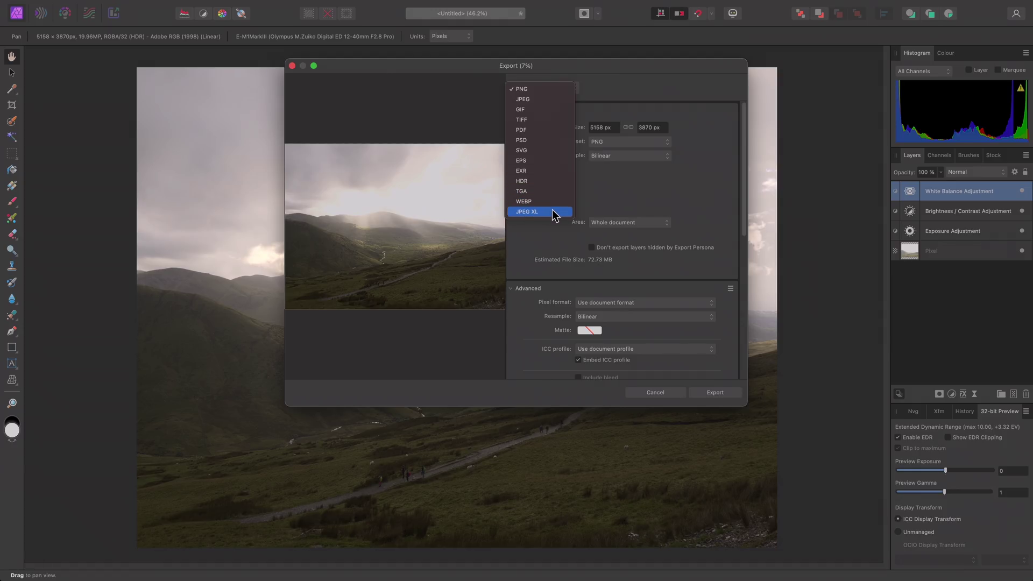
click(538, 211)
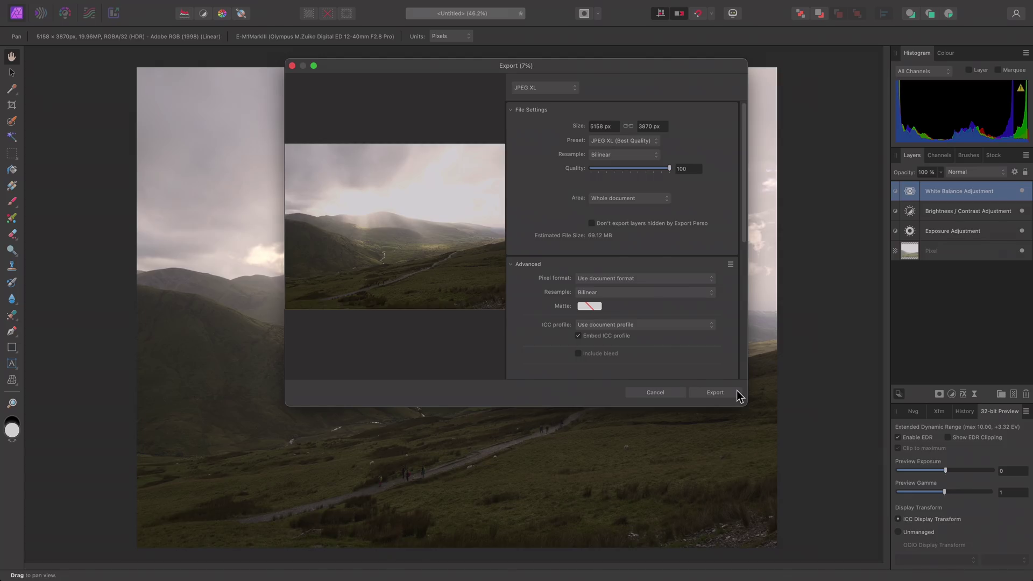
key(Escape)
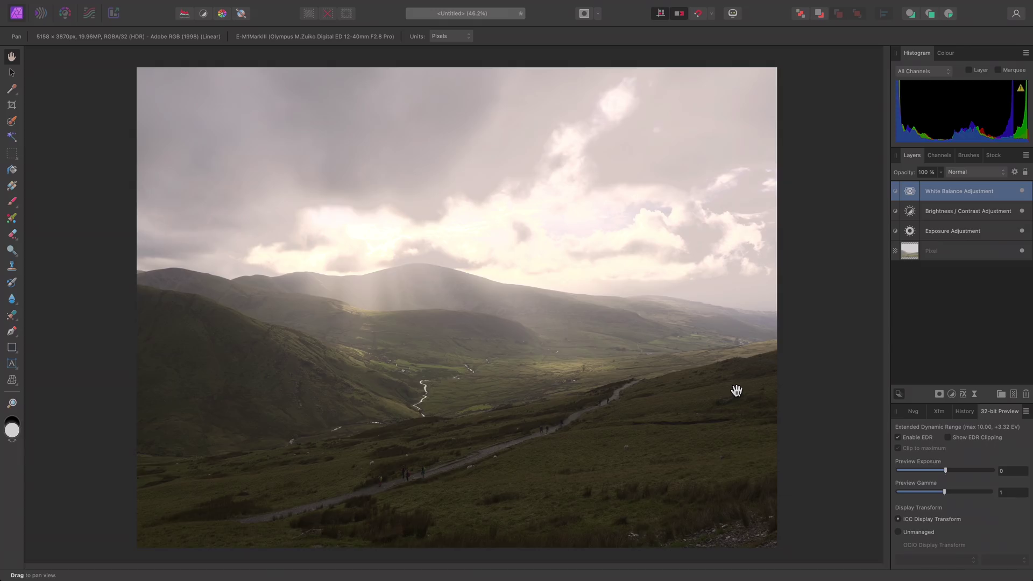
- Close the landscape document without saving and switch to Finder
key(super+w)
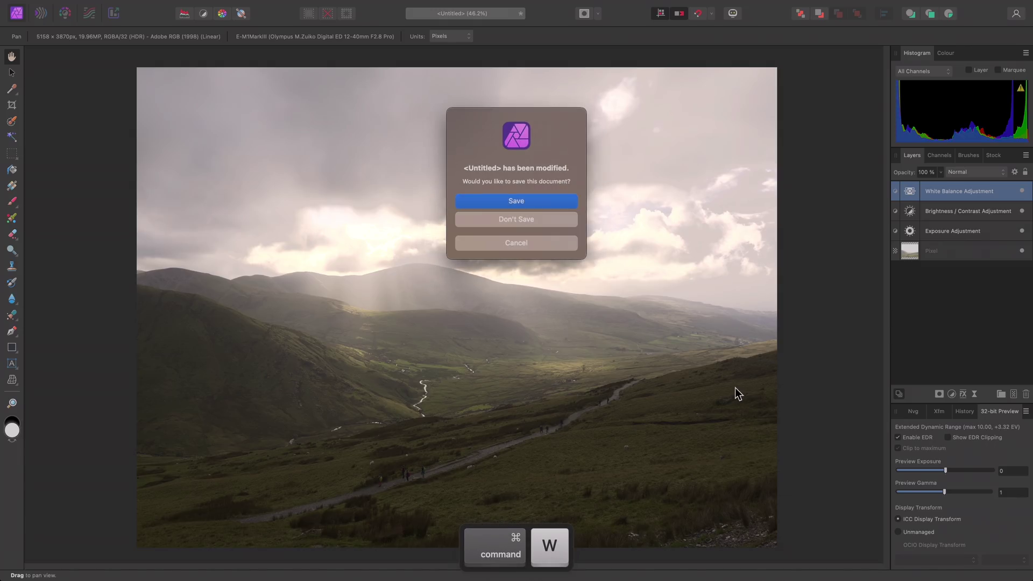
click(556, 223)
key(super+Tab)
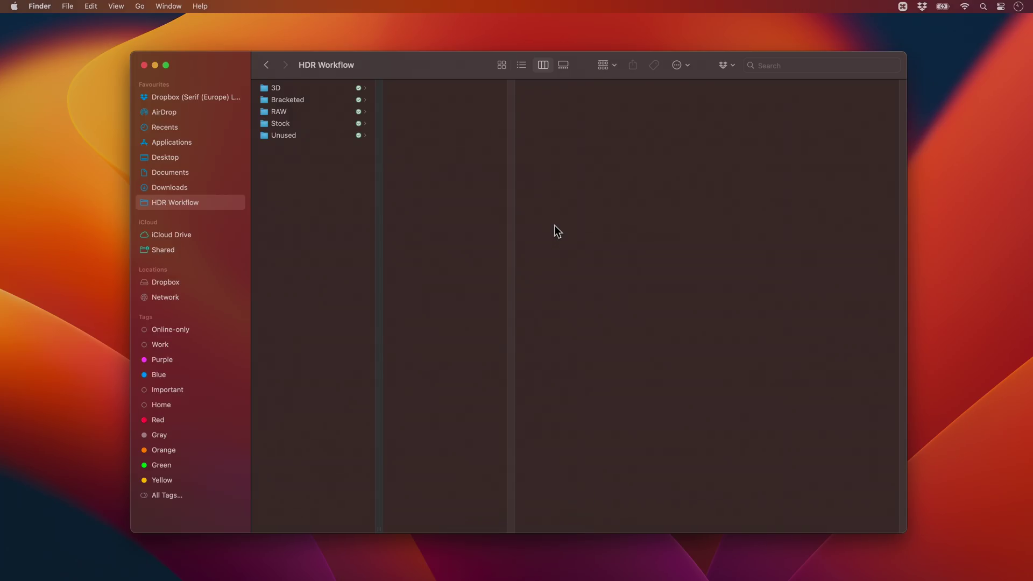
- Drag IMG_1319.DNG from the RAW folder onto Affinity Photo 2 to open it
click(359, 117)
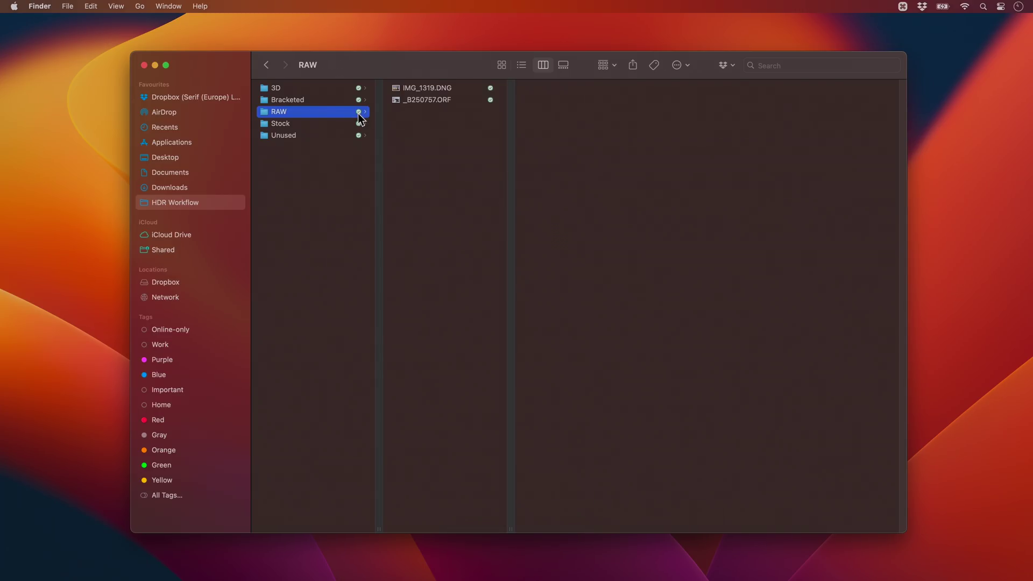
click(434, 87)
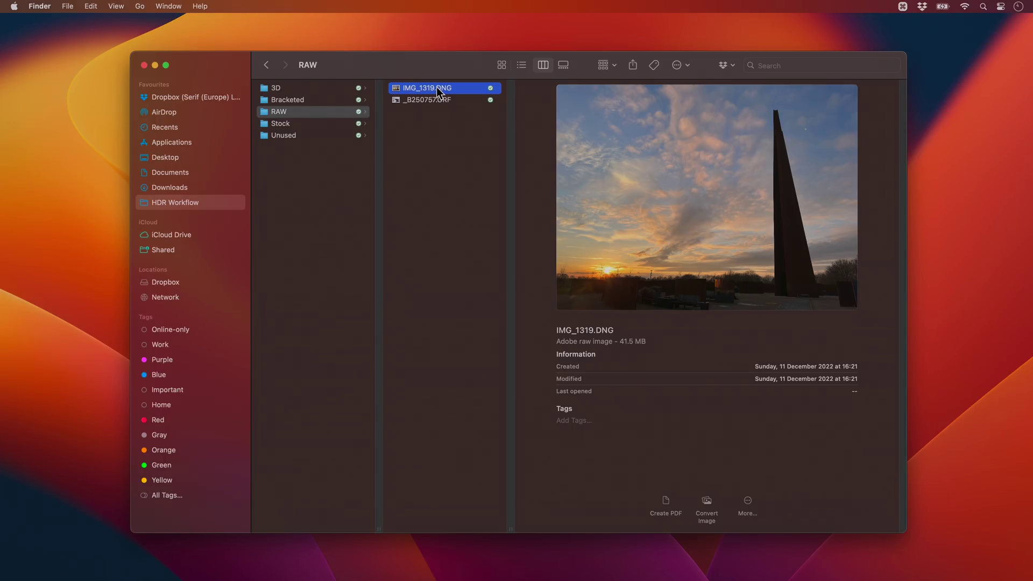
key(super+Tab)
drag(437, 92, 525, 295)
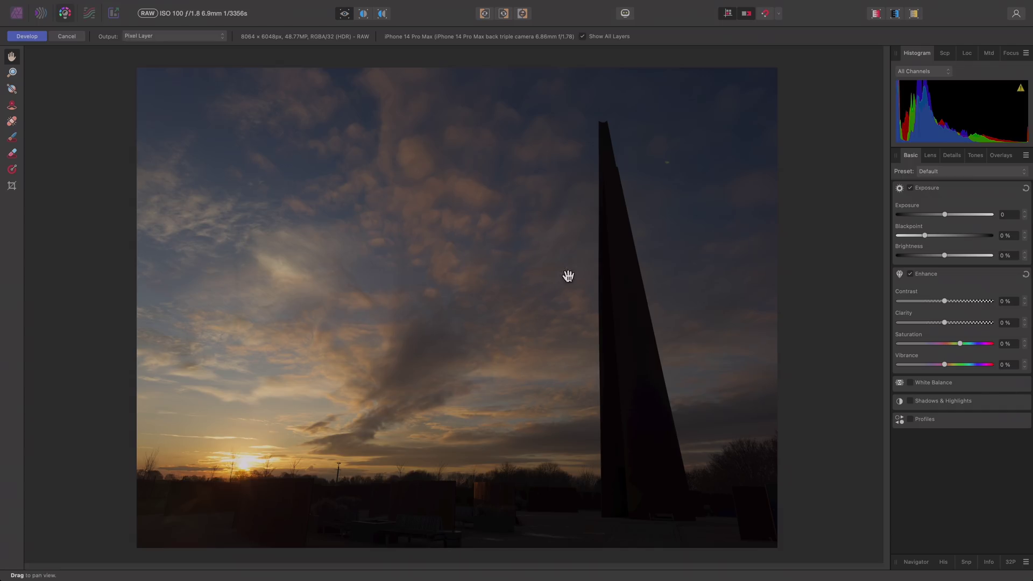
drag(944, 215, 995, 219)
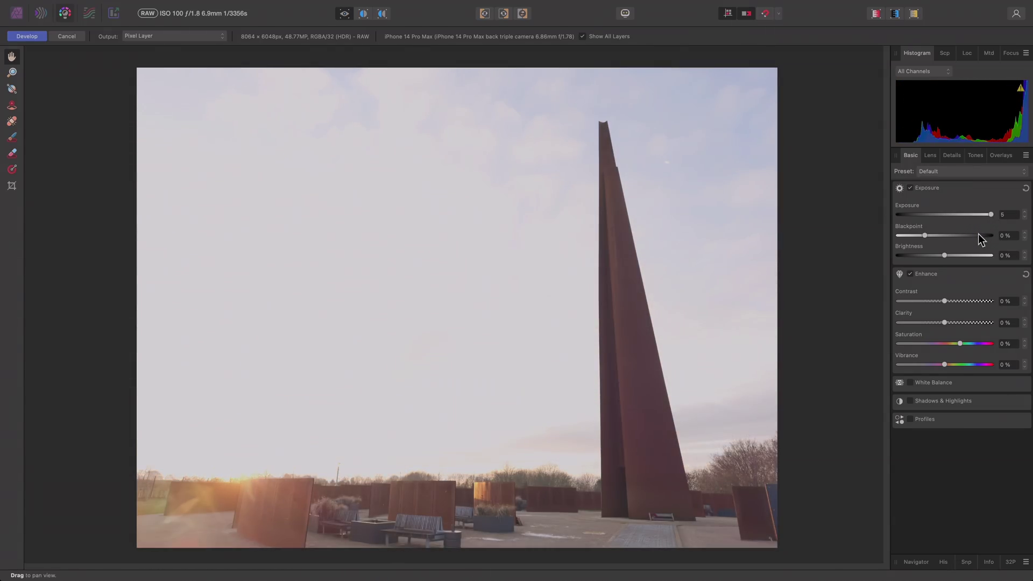
double_click(990, 214)
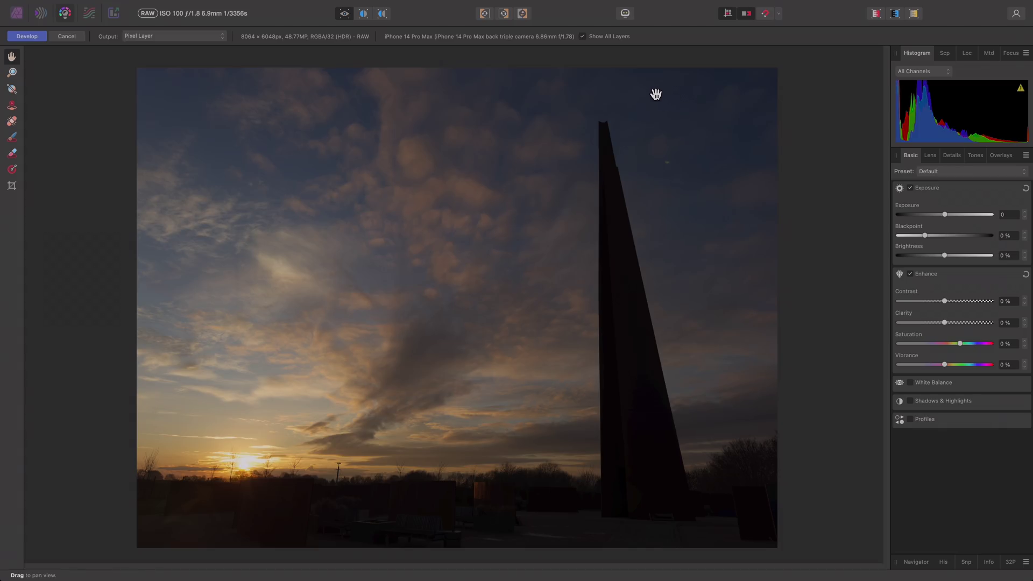
- In the Develop Assistant, set RAW output to RGB (32 bit HDR) and Tone curve to Take no action
click(626, 13)
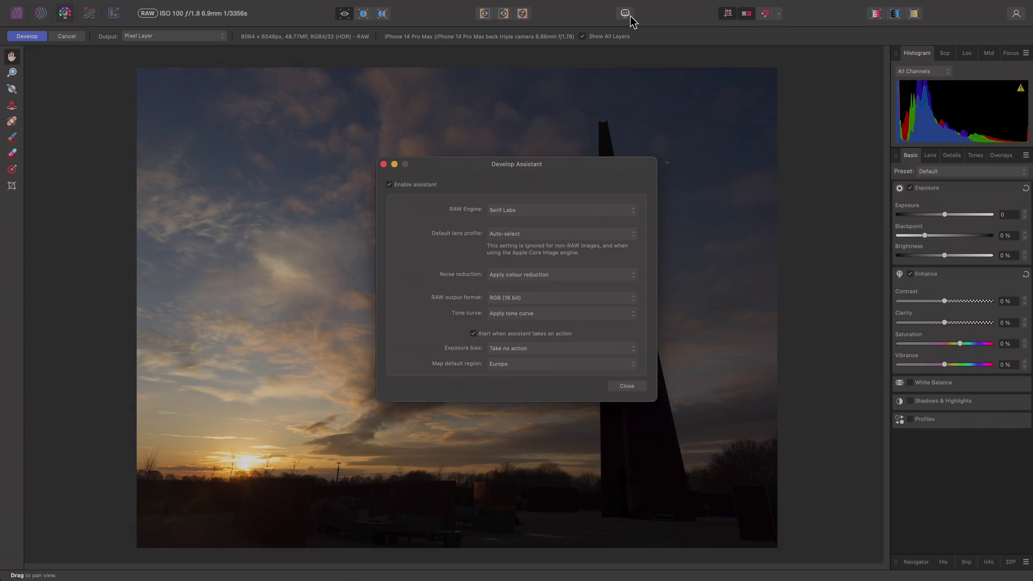
click(587, 306)
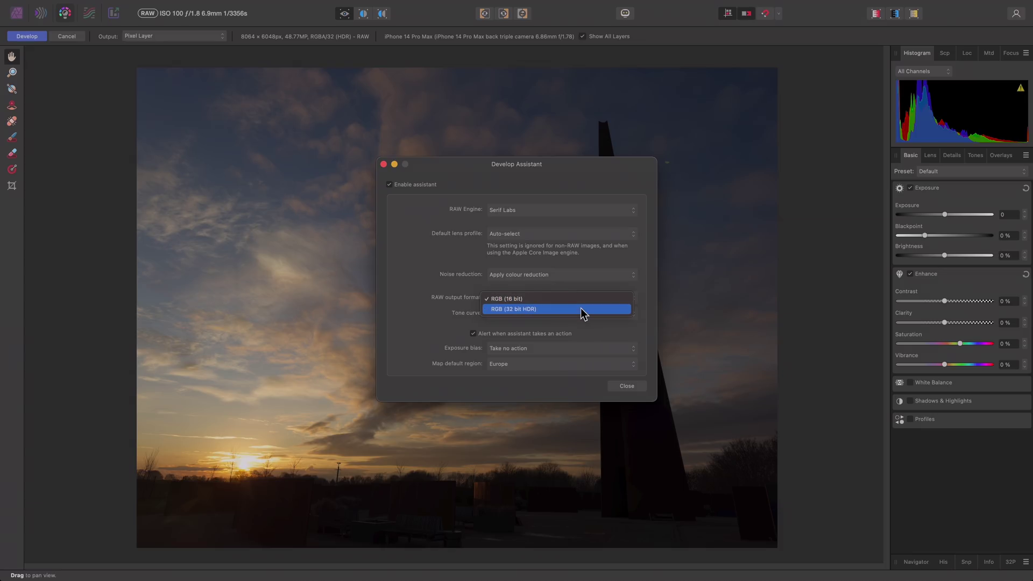
click(580, 307)
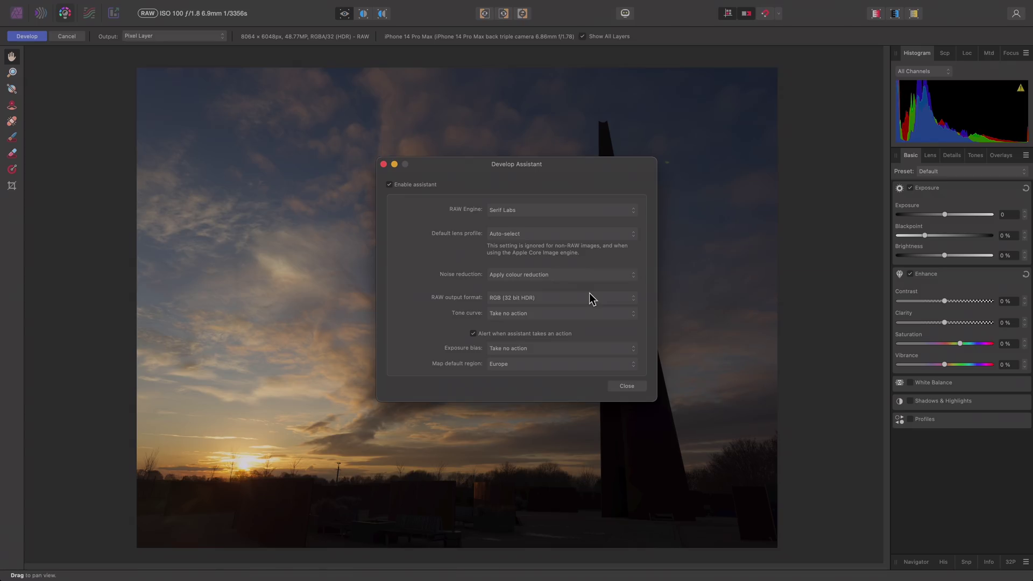
click(564, 314)
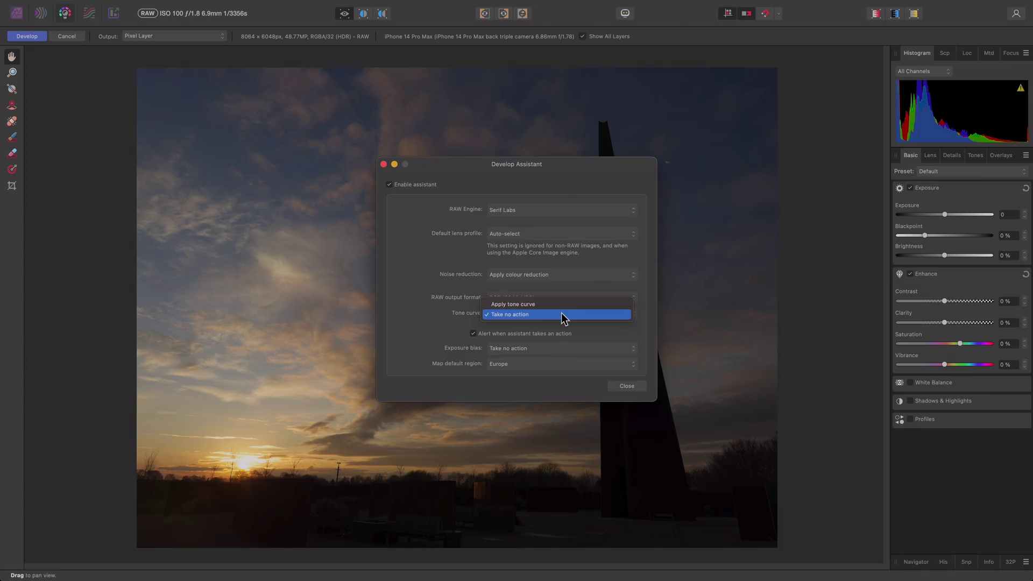
click(562, 316)
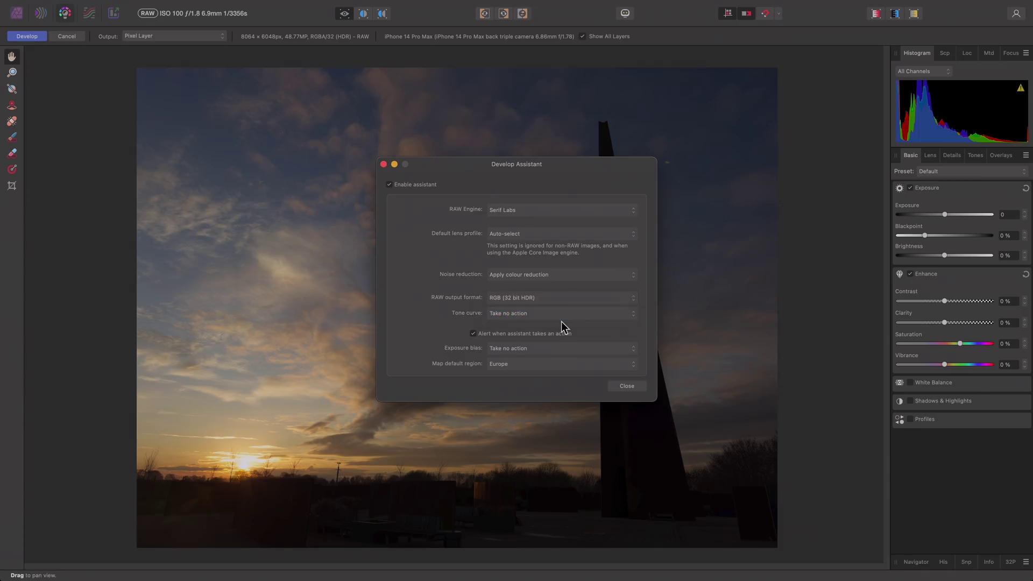
click(628, 386)
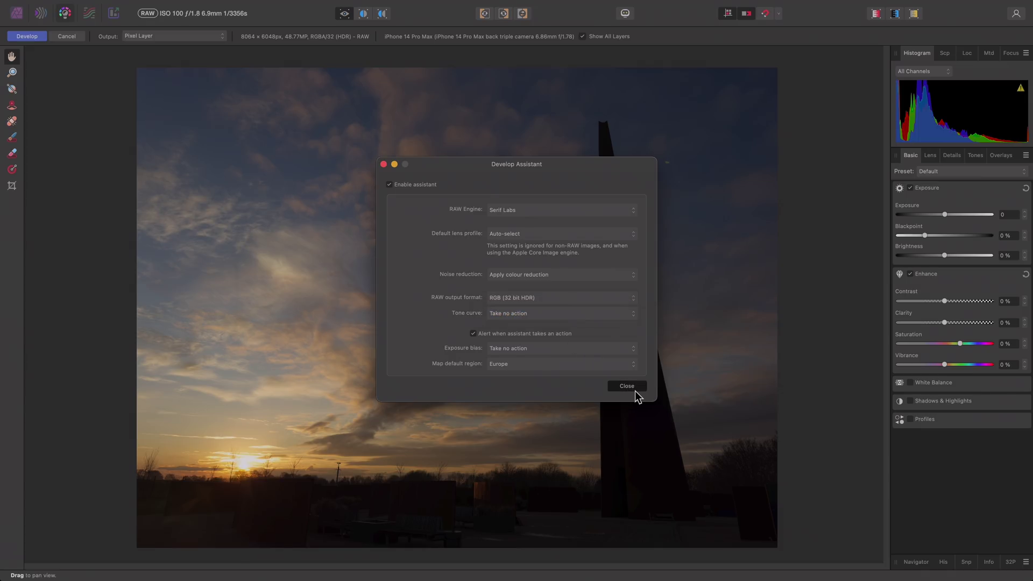
- Discard the current raw develop and check the Develop Assistant settings in Preferences
click(79, 38)
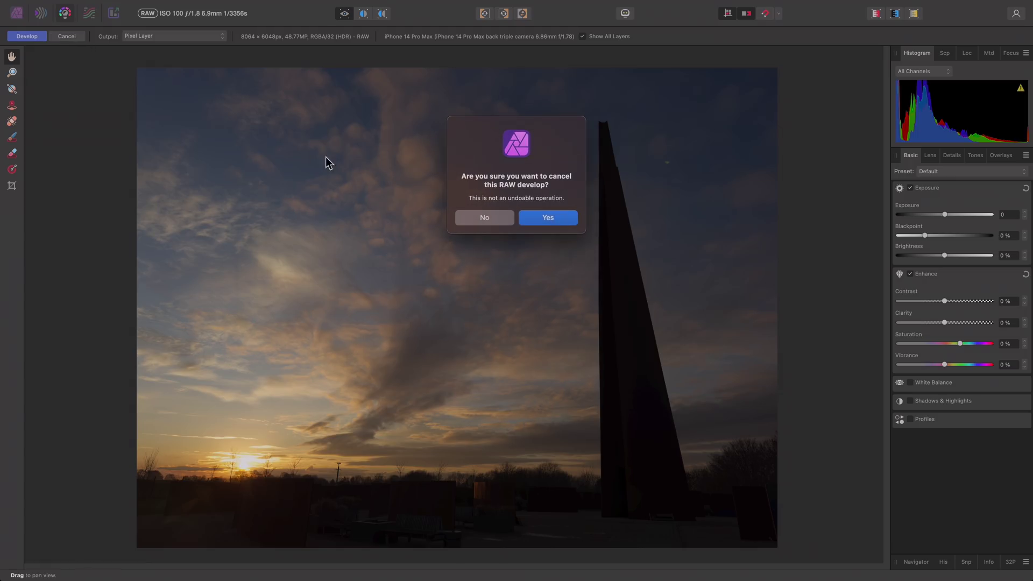
click(564, 221)
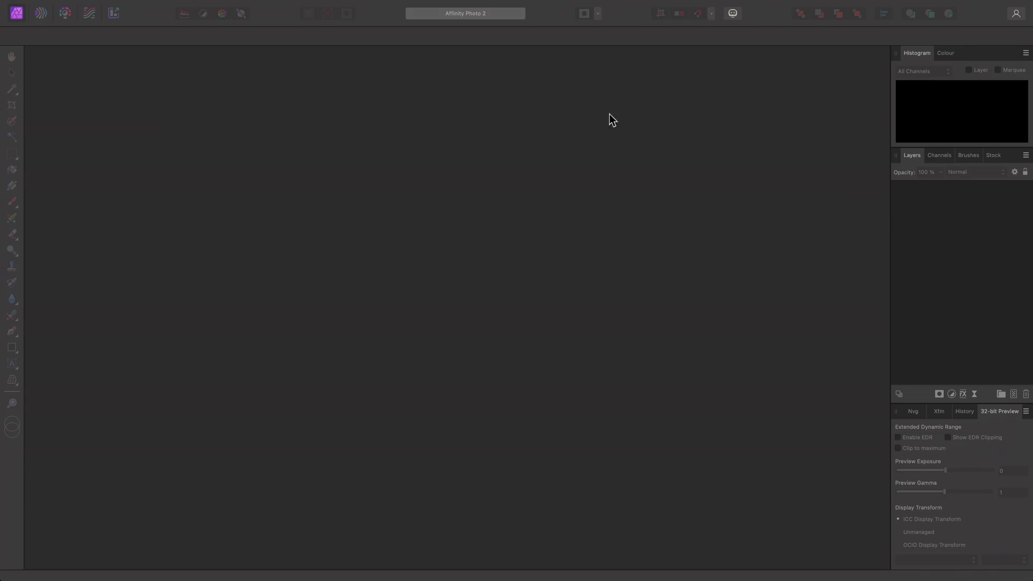
click(733, 16)
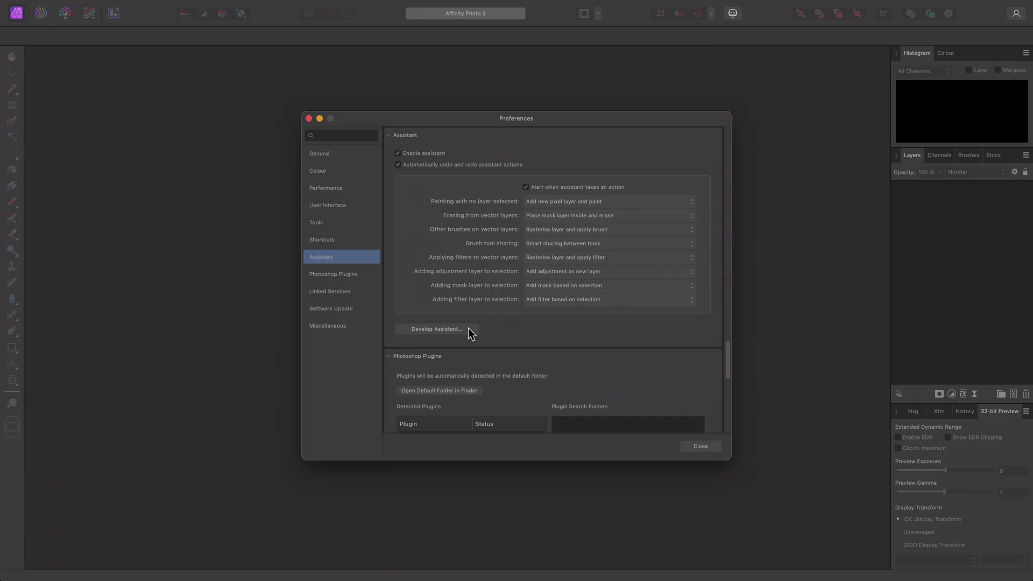
click(466, 328)
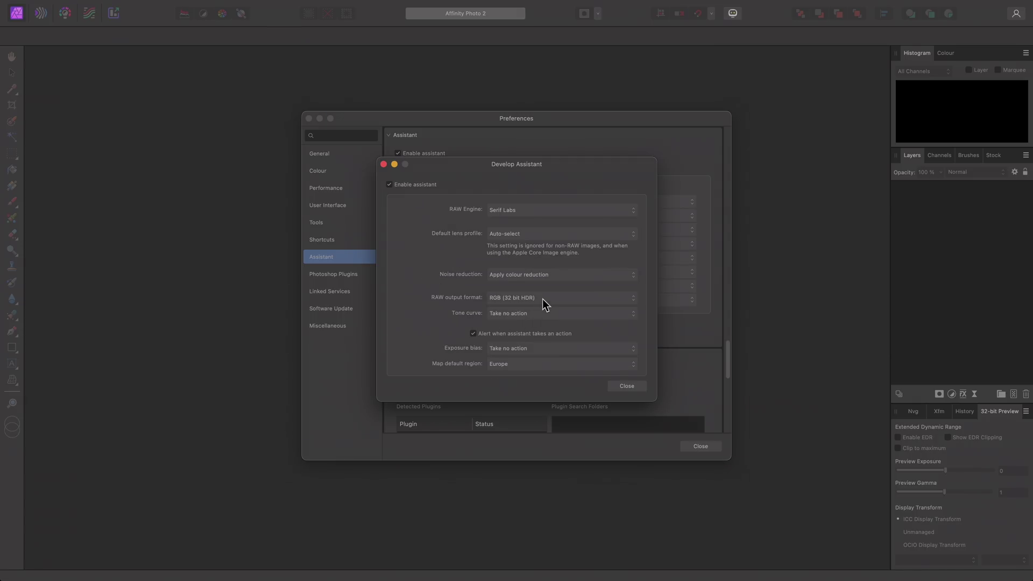
click(626, 386)
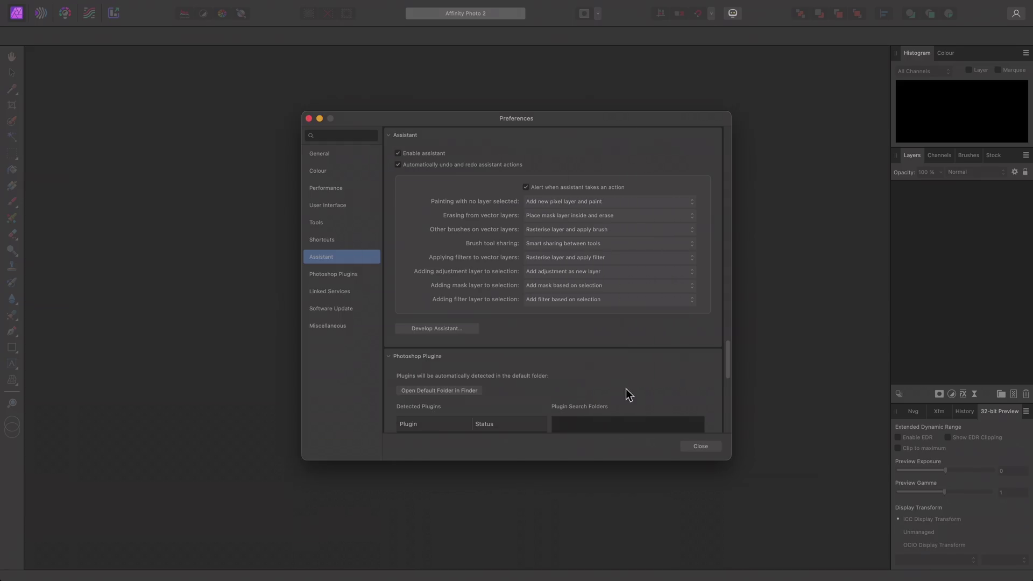
click(701, 445)
click(99, 6)
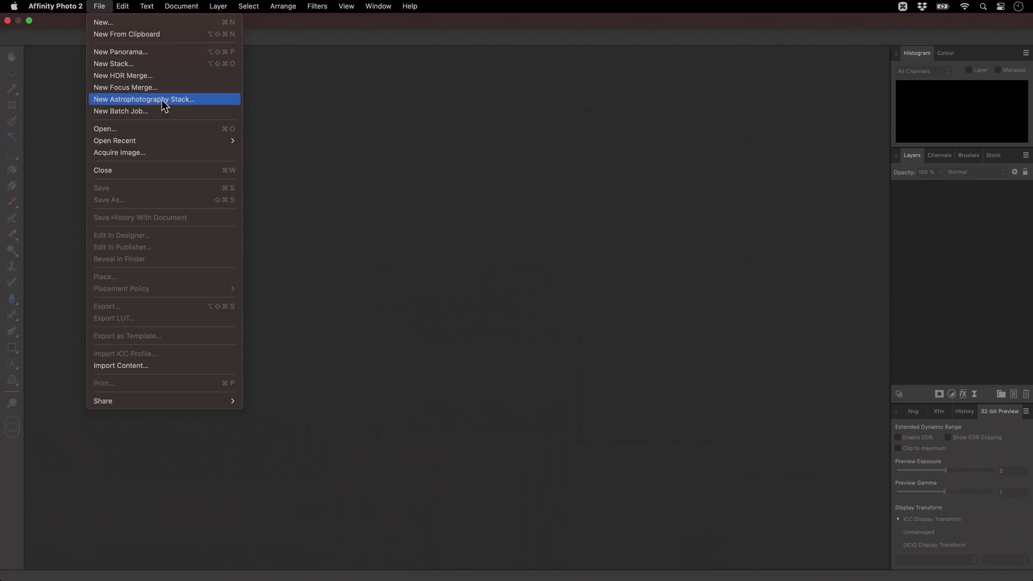
- Reopen IMG_1319.DNG and set exposure 3.993, clarity 50% and highlights -75%
mouse_move(183, 142)
click(298, 142)
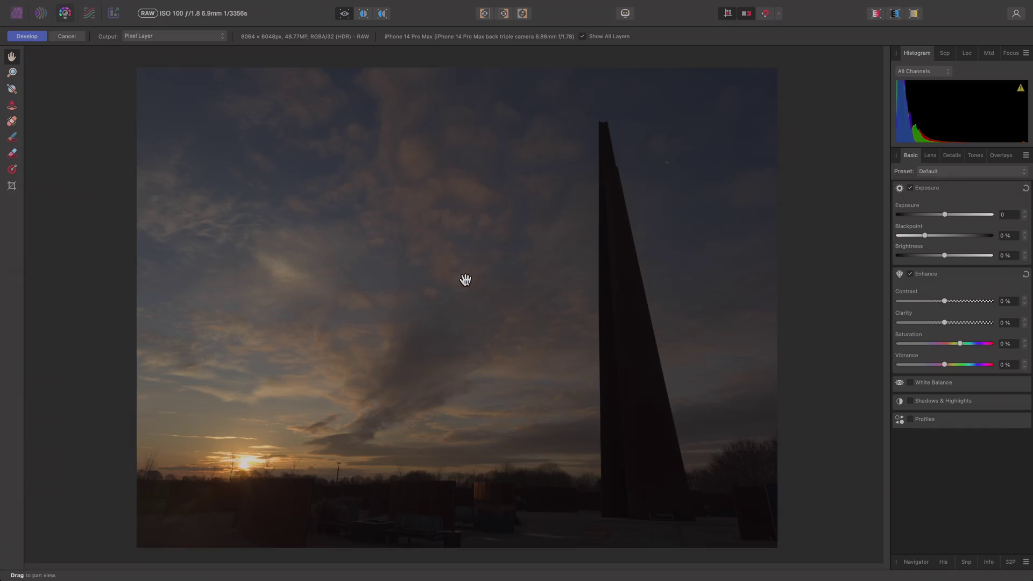
drag(944, 214, 981, 215)
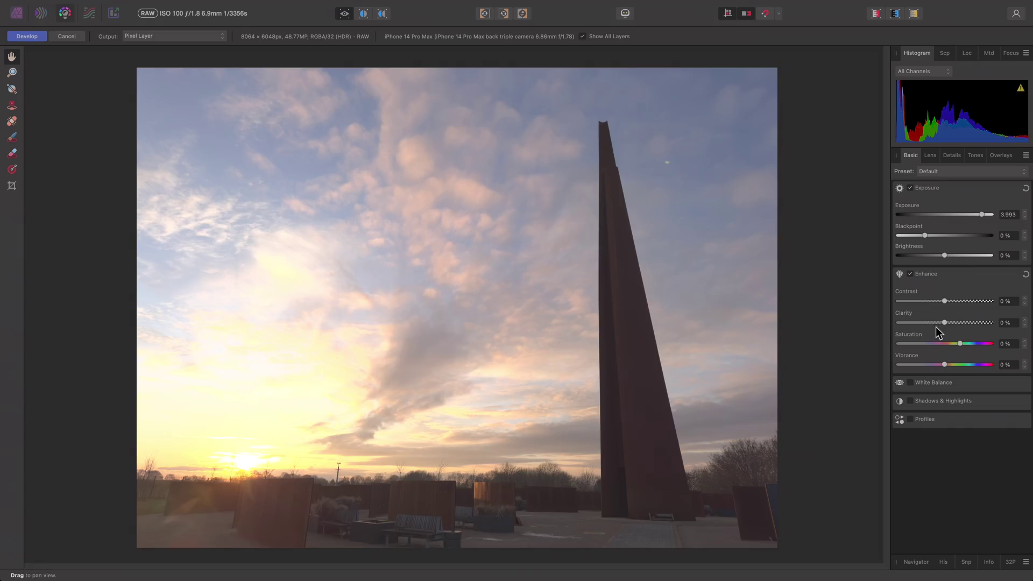
drag(945, 321, 968, 323)
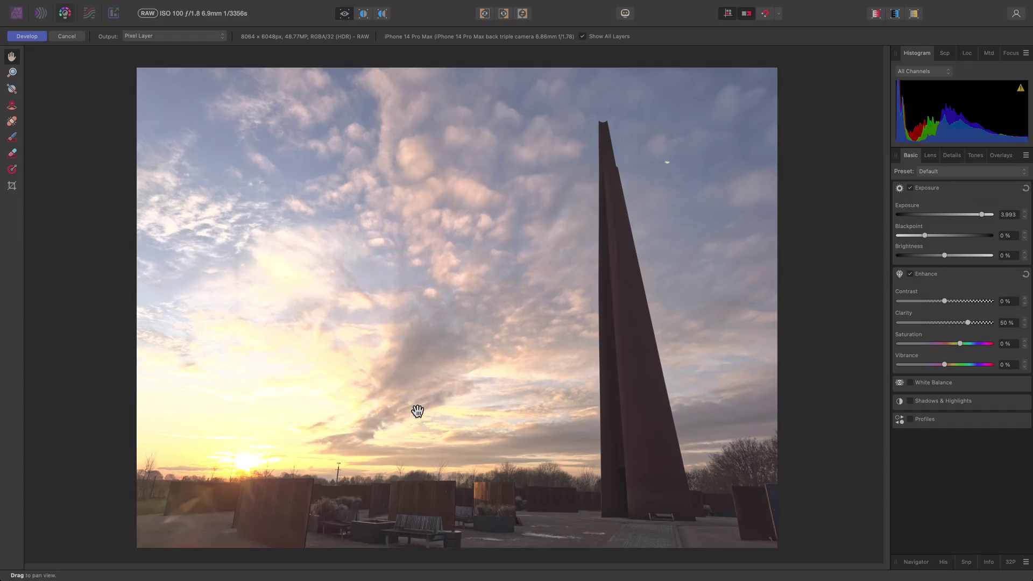
click(943, 403)
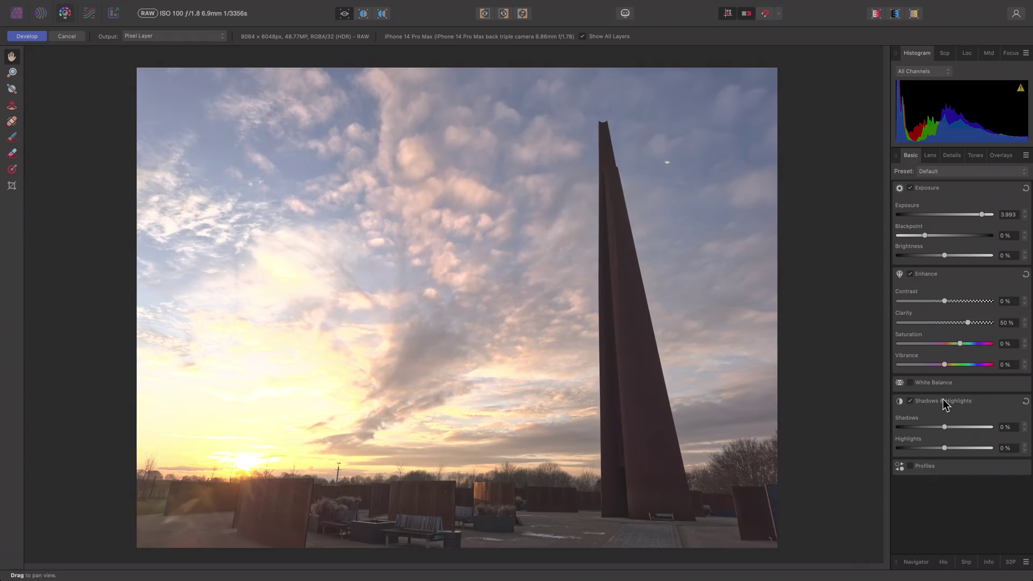
drag(944, 448, 909, 449)
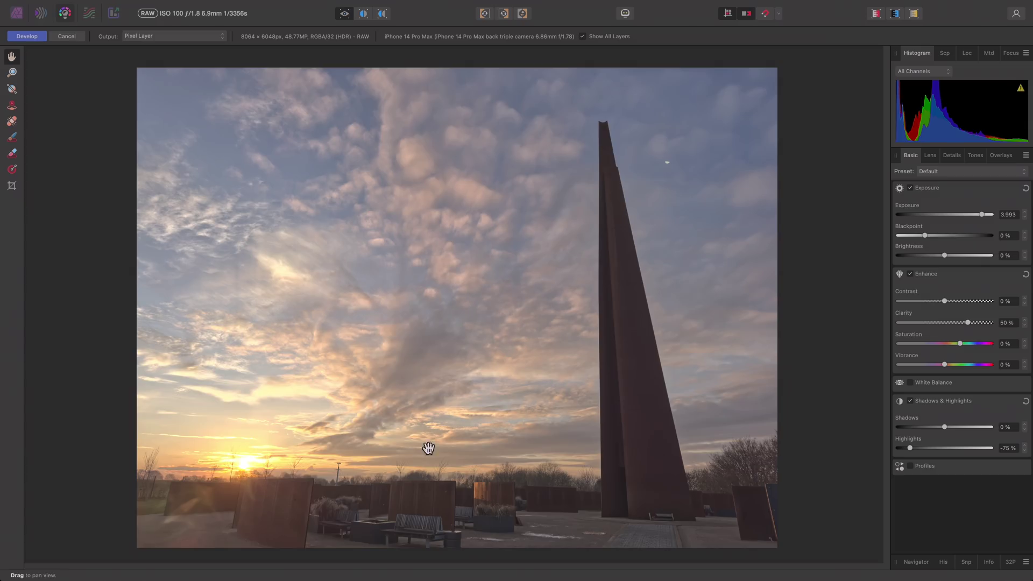
- Toggle the EDR preview off and back on in the 32P panel, then develop IMG_1319.DNG
click(1010, 563)
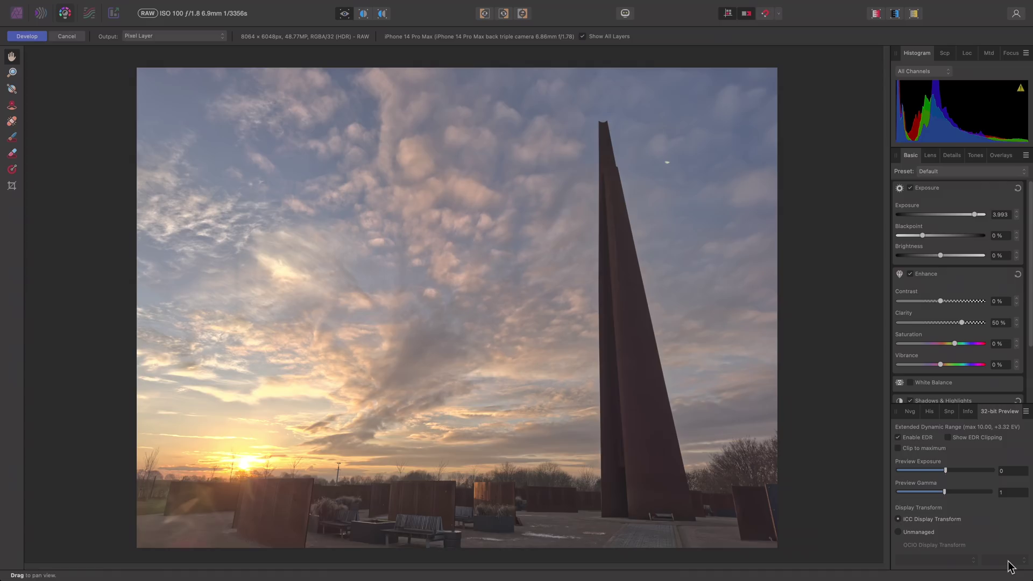
click(914, 439)
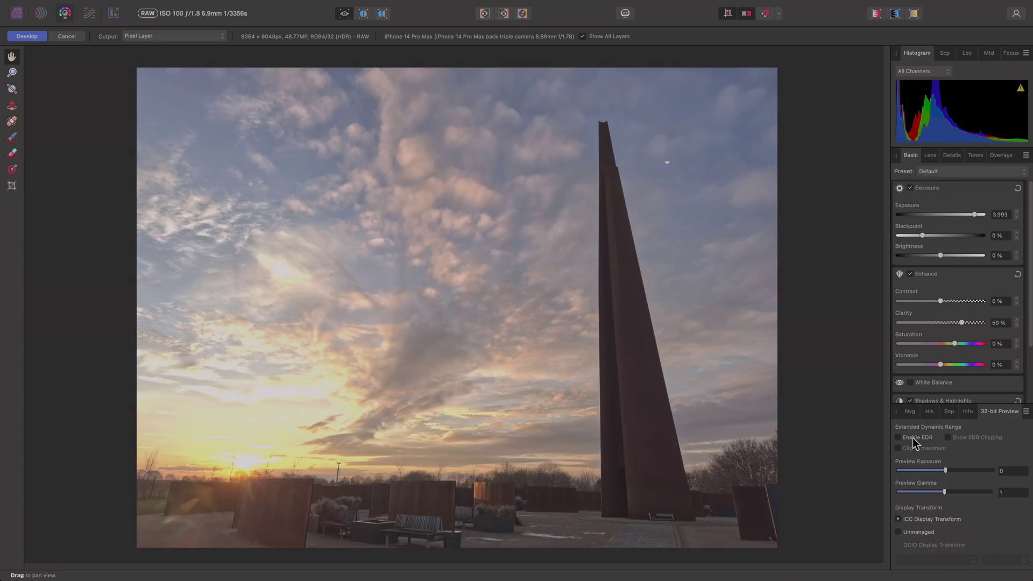
click(914, 438)
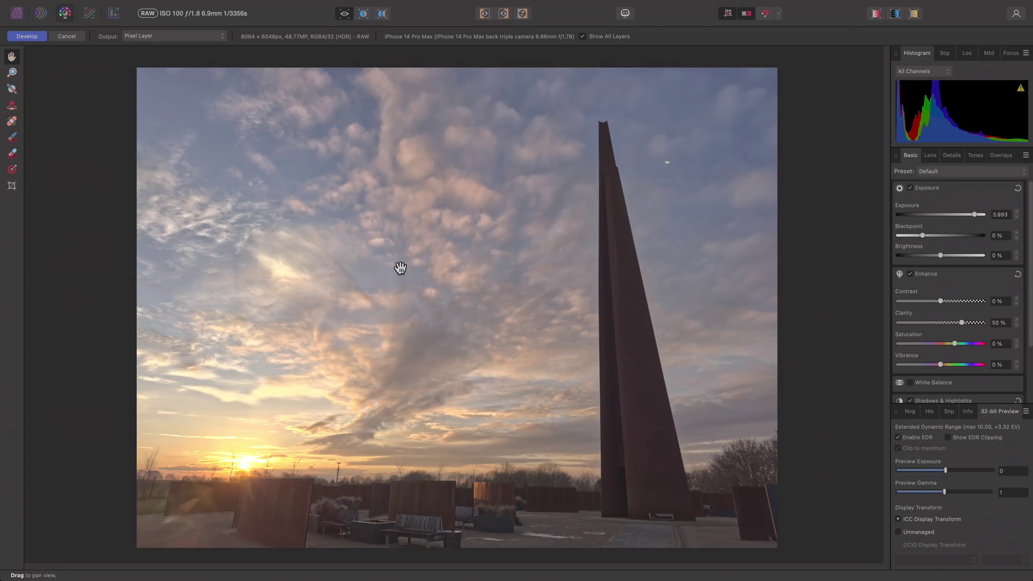
click(43, 40)
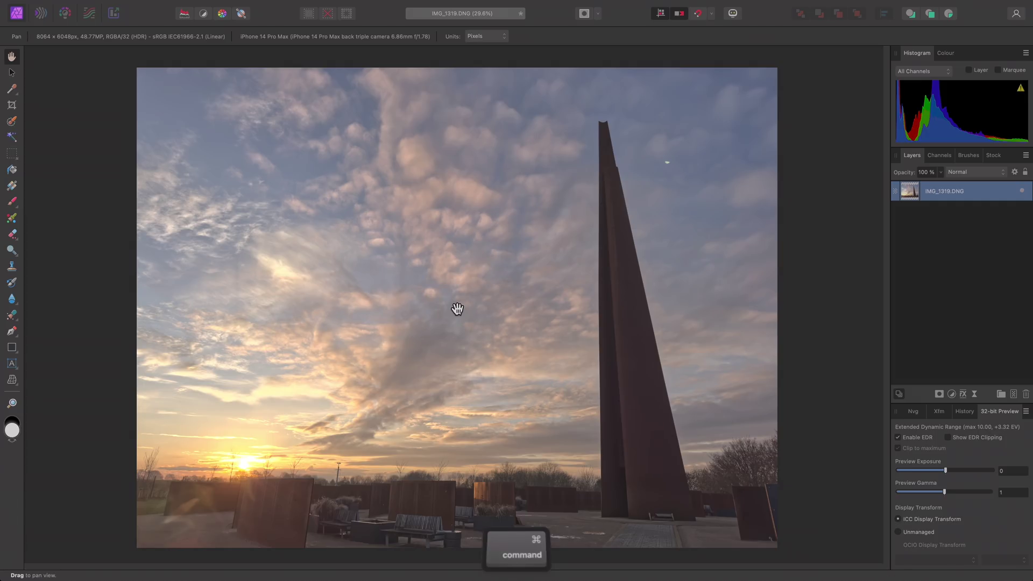
- Add a Curves adjustment with Cmd+M and pull its midpoint down to 0.501, 0.343
key(super+m)
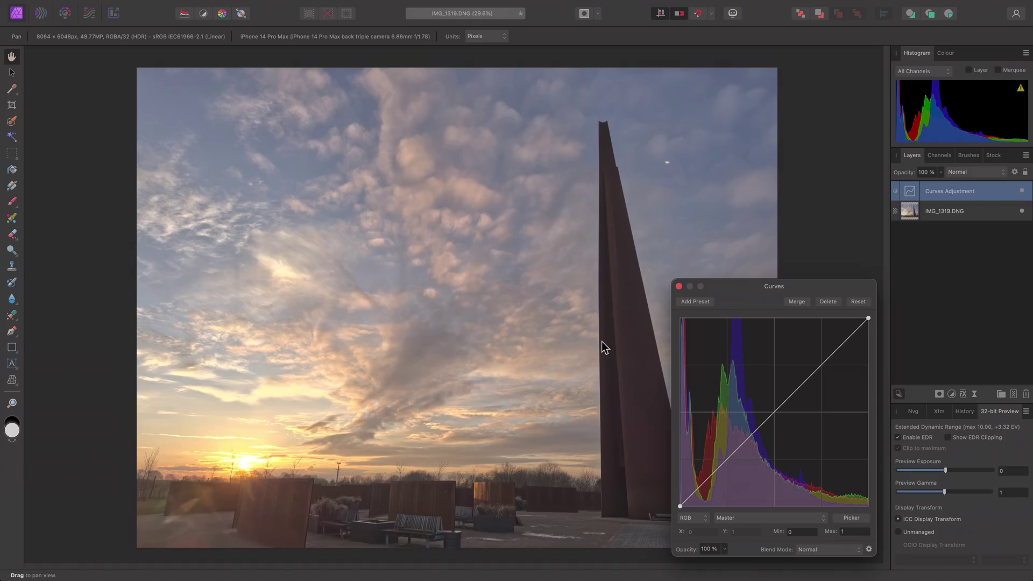
drag(778, 415, 774, 443)
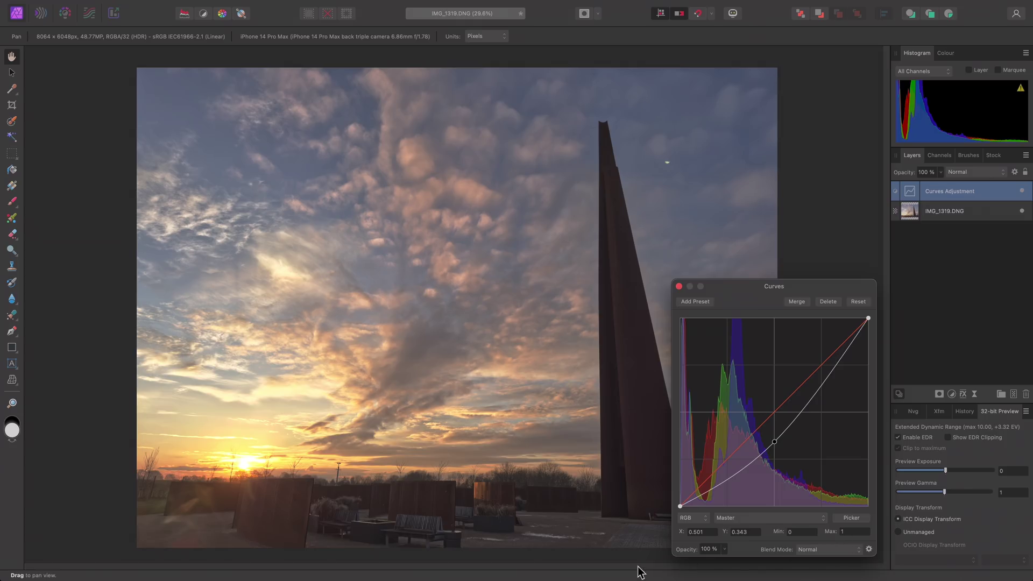
scroll(232, 498, up, 10)
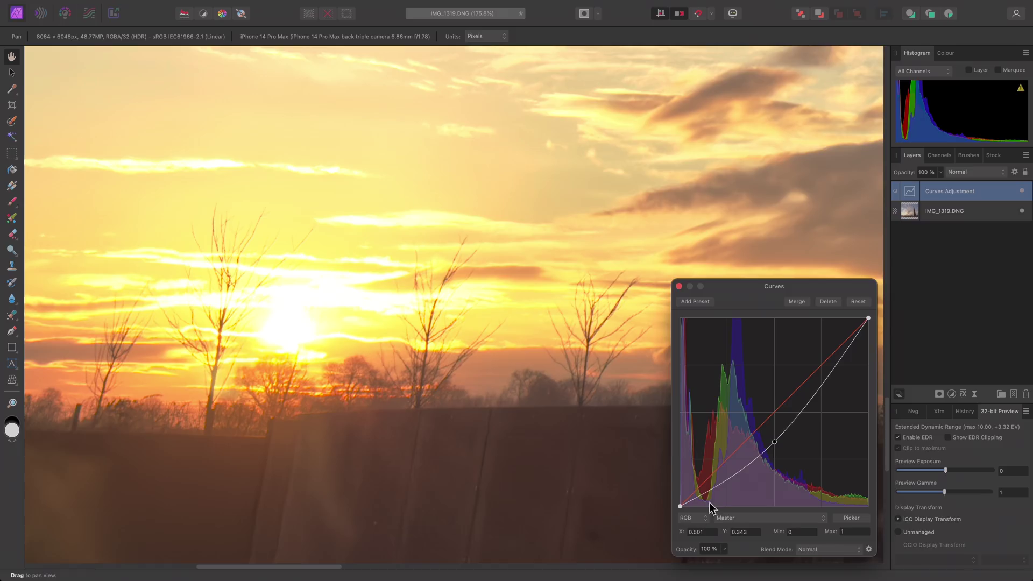
- Set the curve's input maximum to 10, then 50, and its minimum to 1
click(850, 531)
text(10)
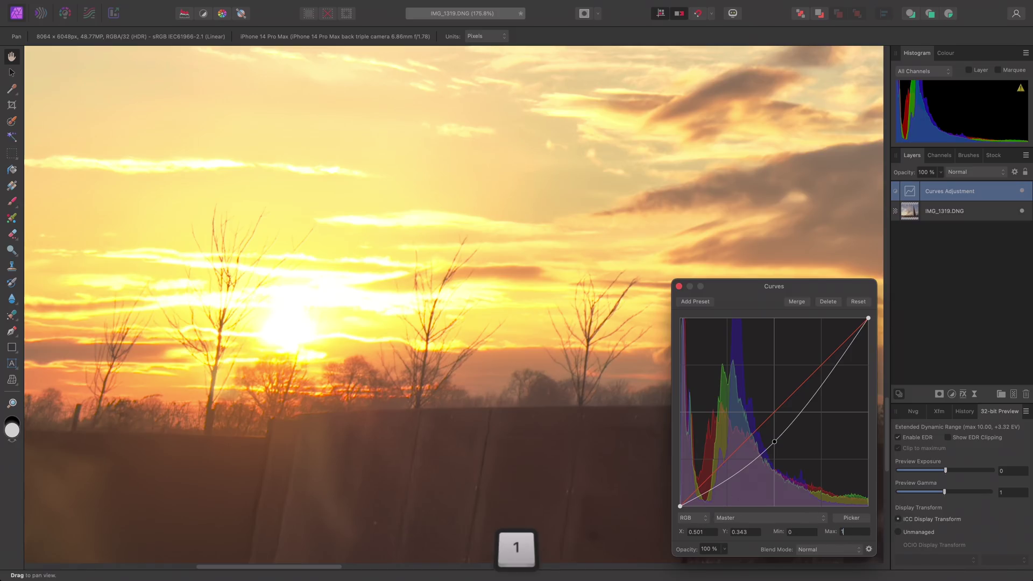
key(Return)
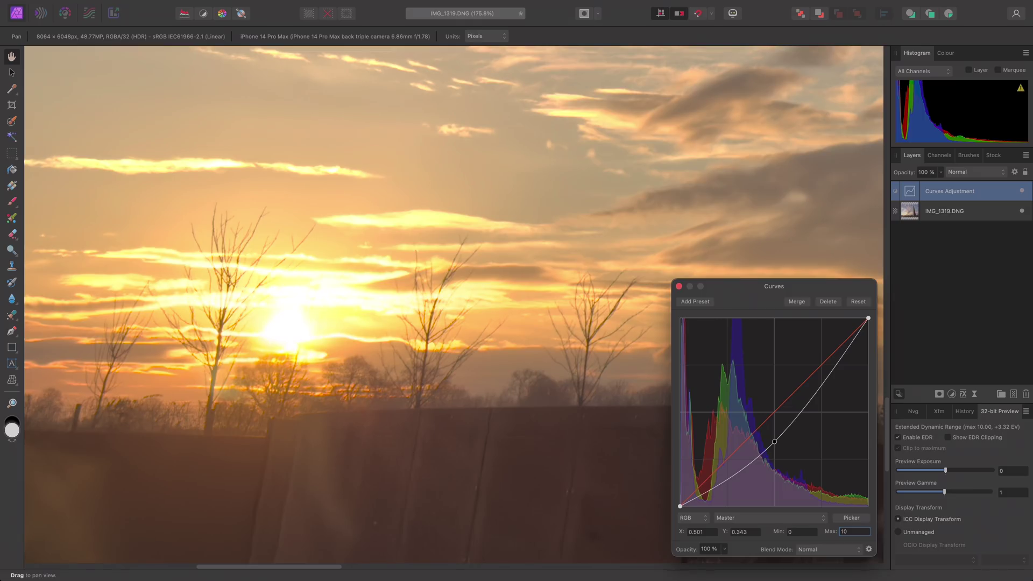
click(850, 531)
text(50)
key(Return)
click(792, 532)
text(1)
key(Return)
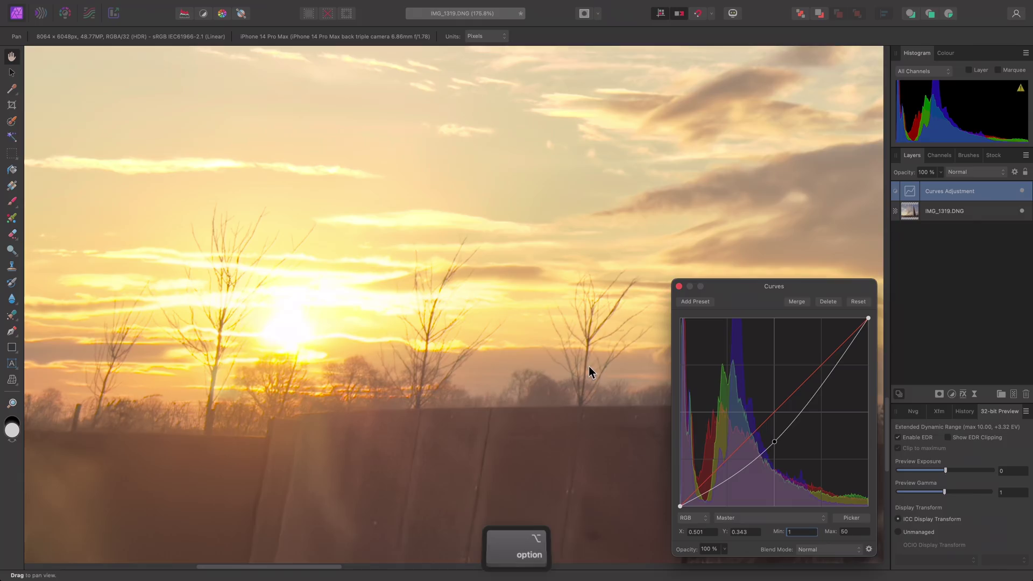
- Raise the curve midpoint to about 0.484, 0.744 and set the input maximum to 2
scroll(567, 337, down, 5)
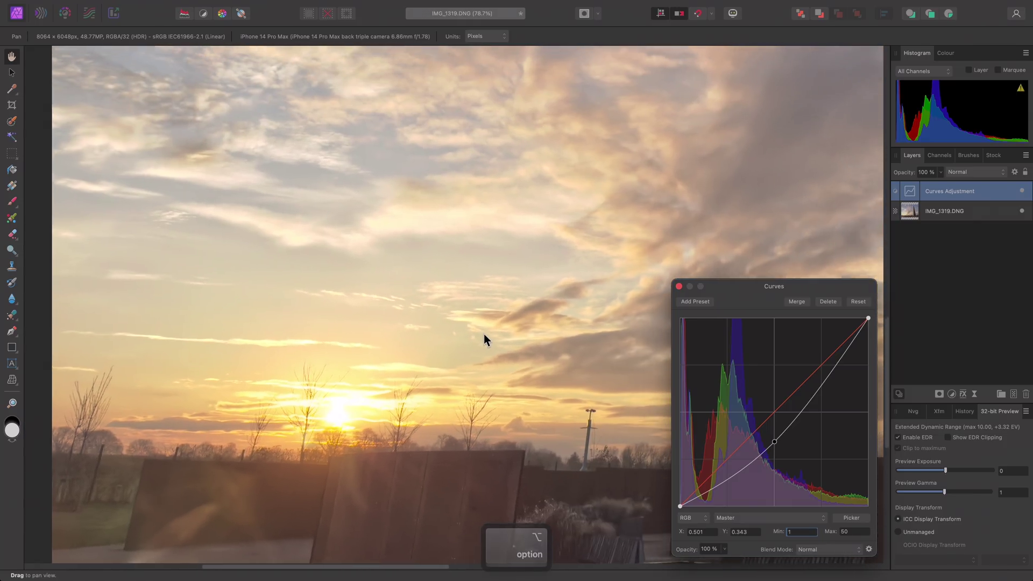
drag(484, 335, 446, 359)
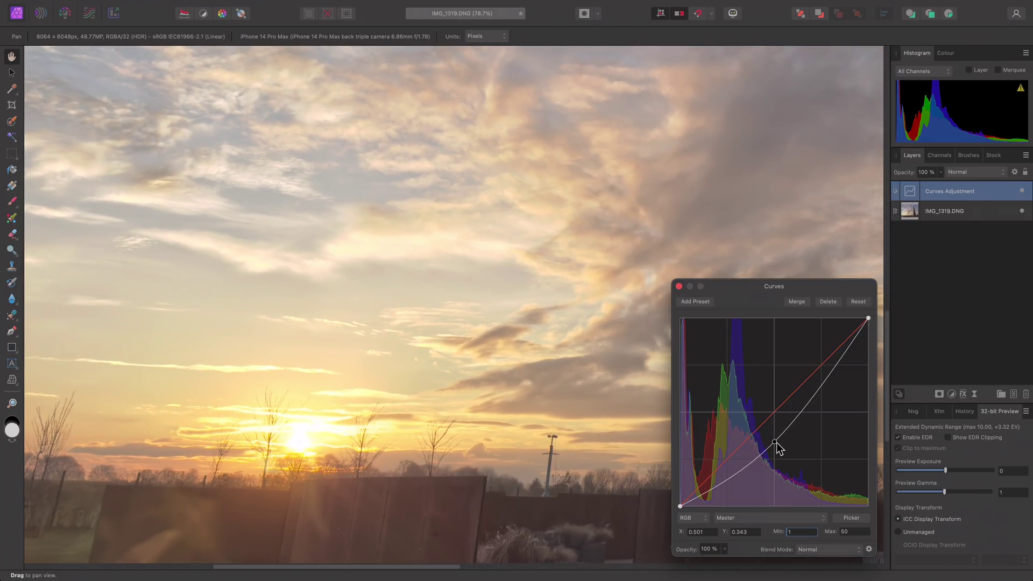
drag(774, 442, 771, 366)
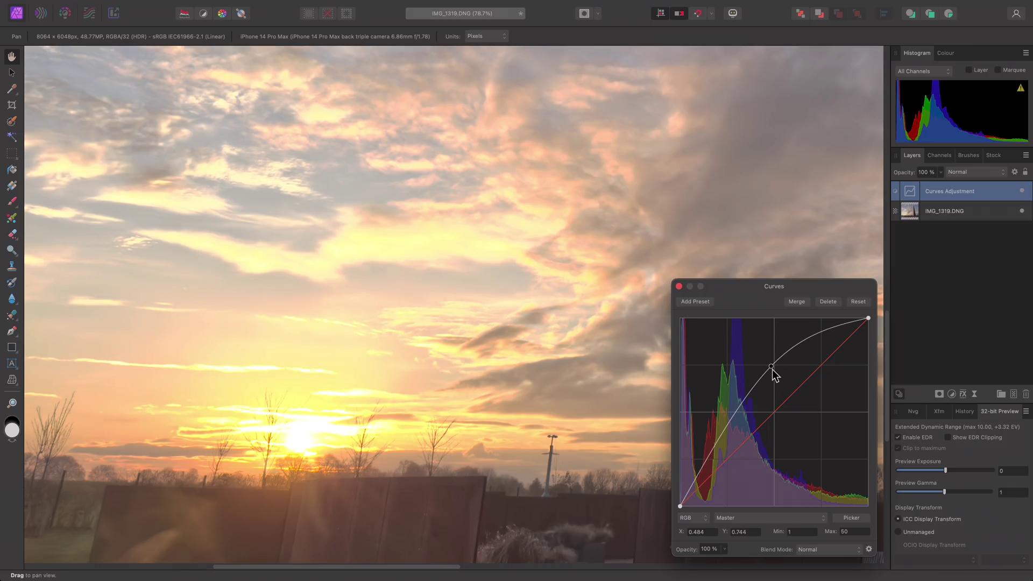
click(838, 531)
text(2)
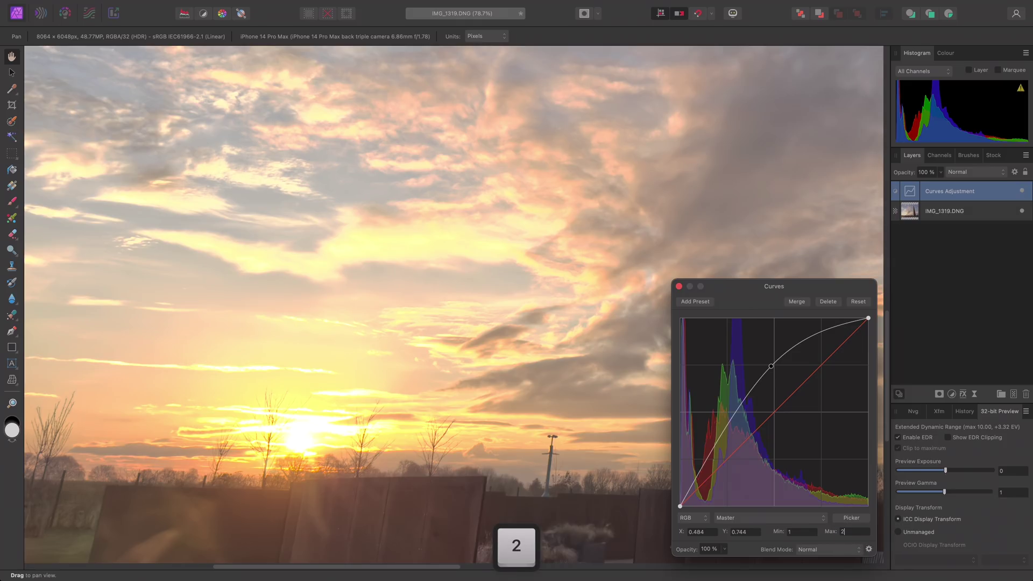
key(Return)
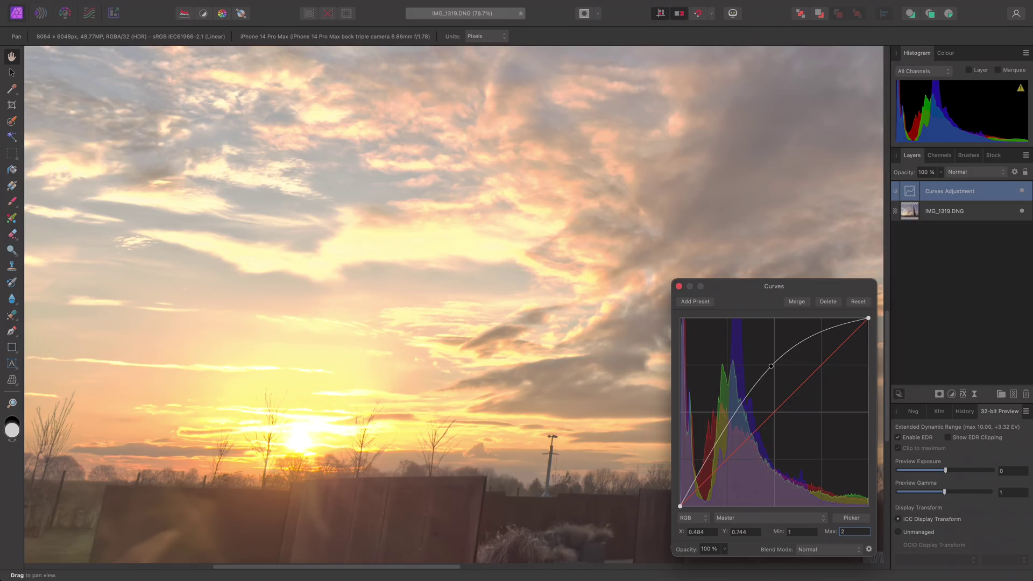
- Close the Curves dialog, fit the photo, and close the DNG document without saving
click(678, 286)
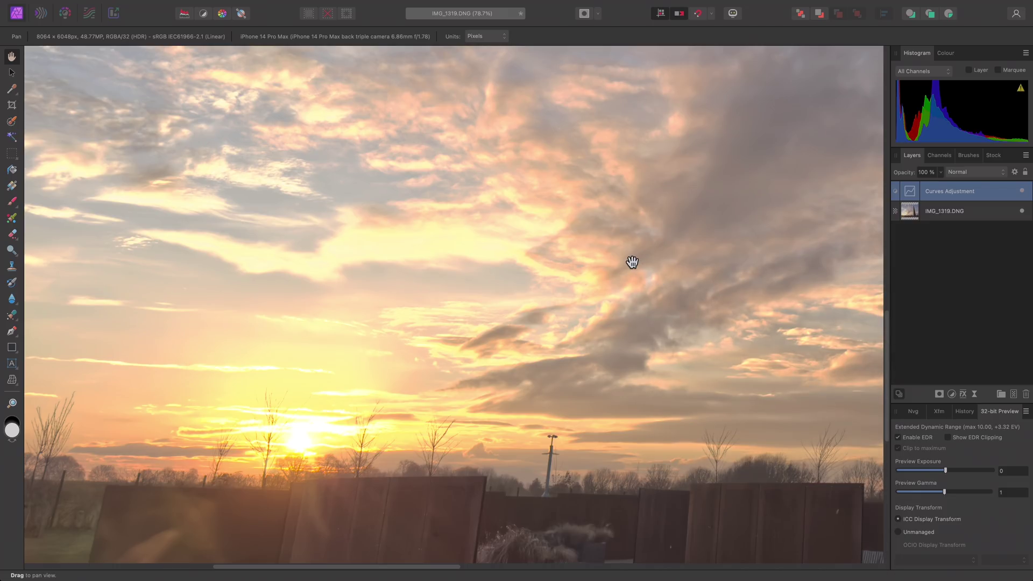
key(super+0)
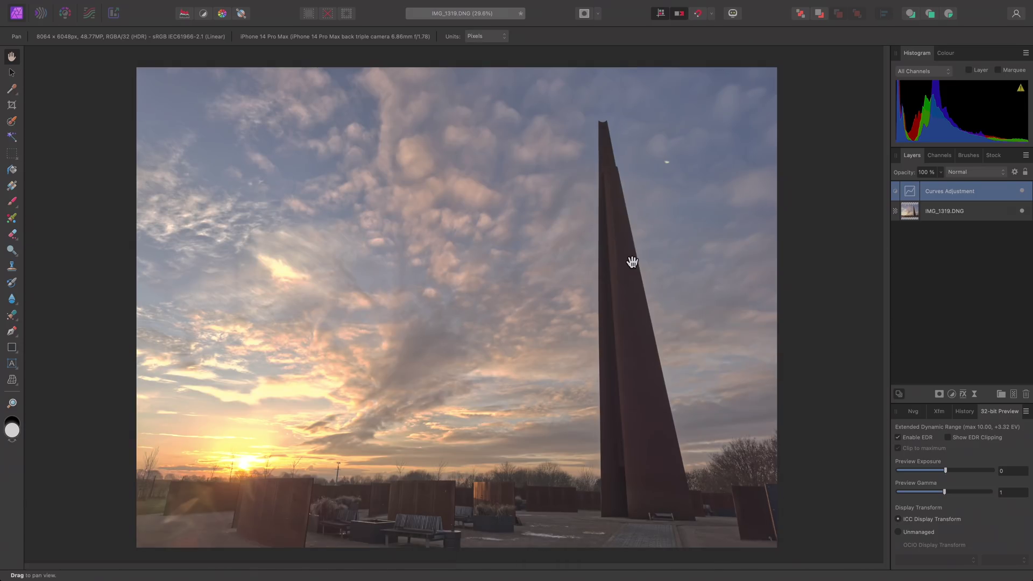
key(super+w)
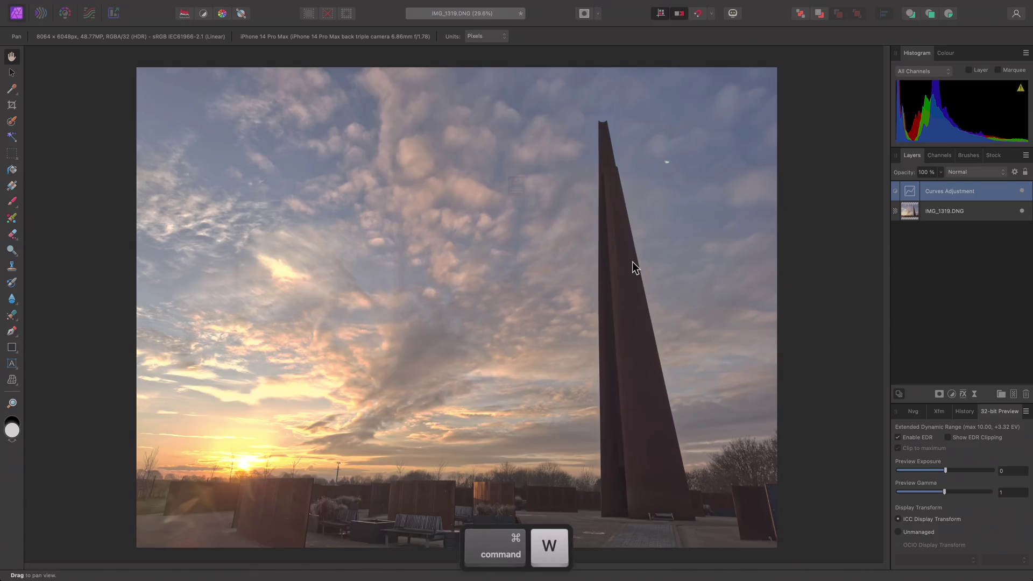
click(561, 226)
- Drag _B250757.ORF from Finder into Affinity Photo to open it
key(super+Tab)
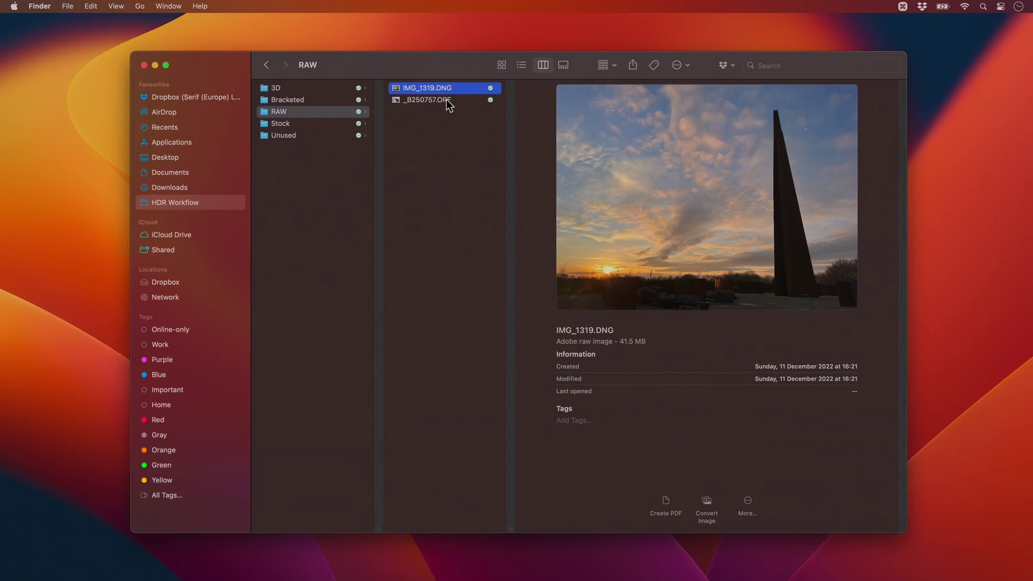
click(422, 101)
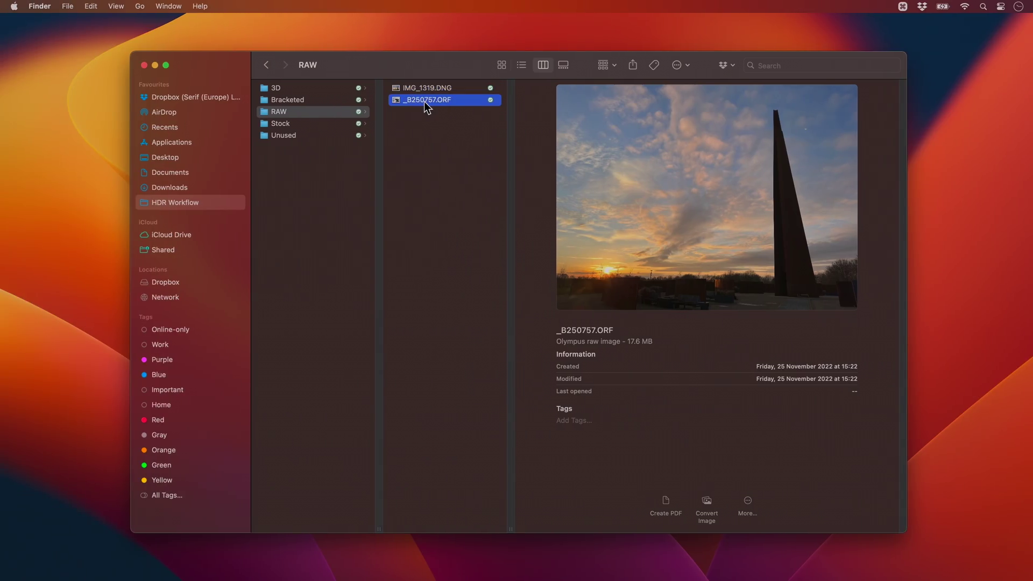
drag(423, 101, 514, 278)
- Raise the RAW exposure to 1.764 and toggle the EDR preview off and back on
key(super+Tab)
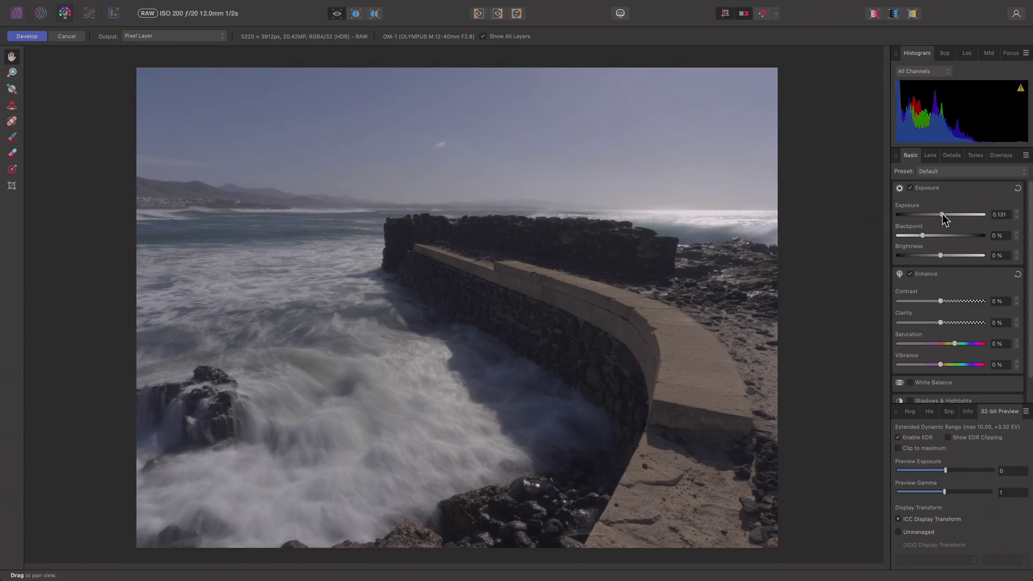
drag(941, 214, 955, 214)
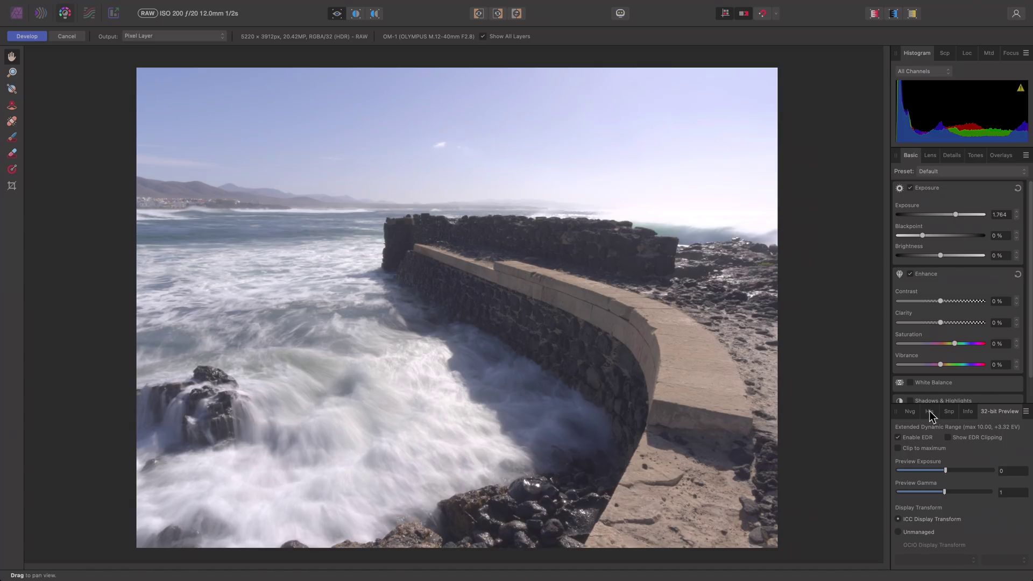
click(927, 437)
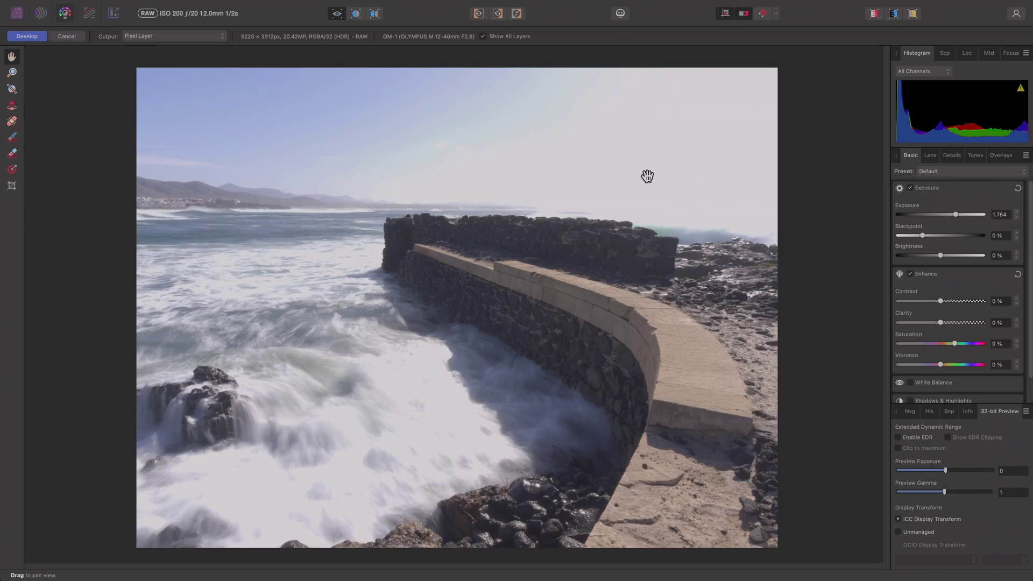
click(913, 441)
- Enable Shadows & Highlights and raise Highlights to 78%
scroll(932, 331, down, 1)
click(937, 372)
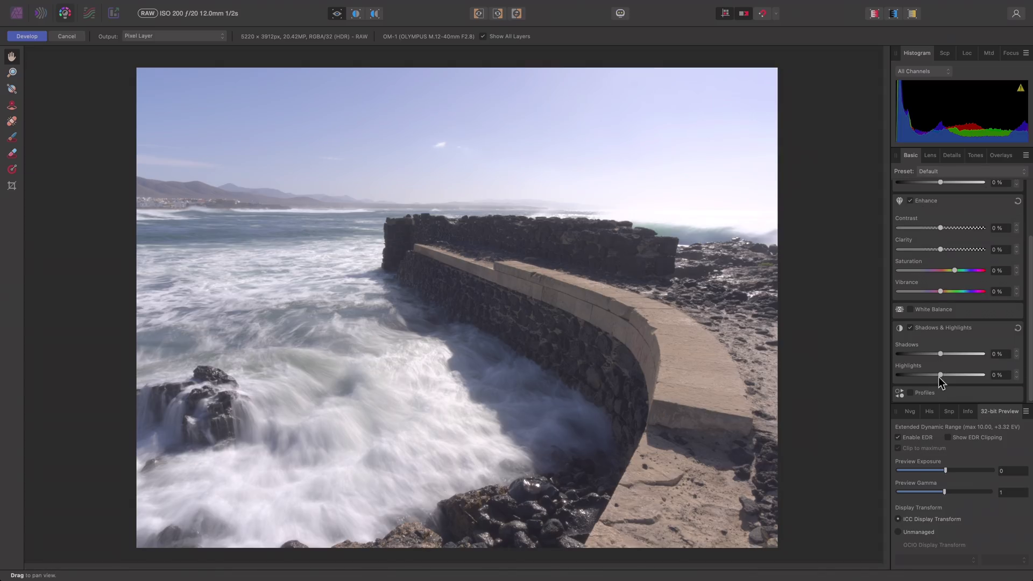
drag(939, 375, 971, 378)
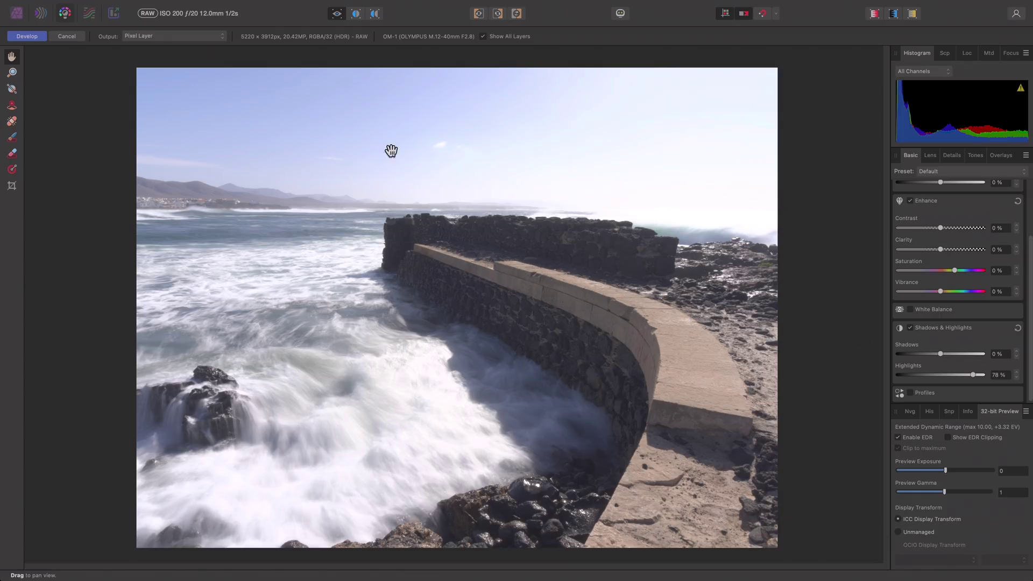
- Develop the seawall raw into a 32-bit pixel layer named _B250757.ORF
click(33, 37)
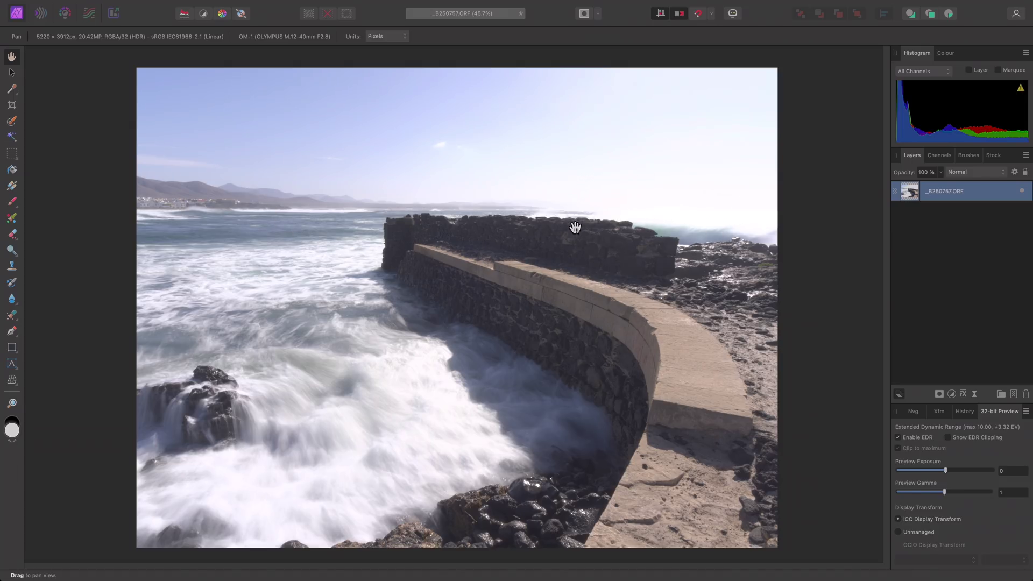
- Add an Exposure adjustment, set it to +2, and merge it into _B250757.ORF
mouse_move(304, 6)
click(218, 6)
mouse_move(302, 135)
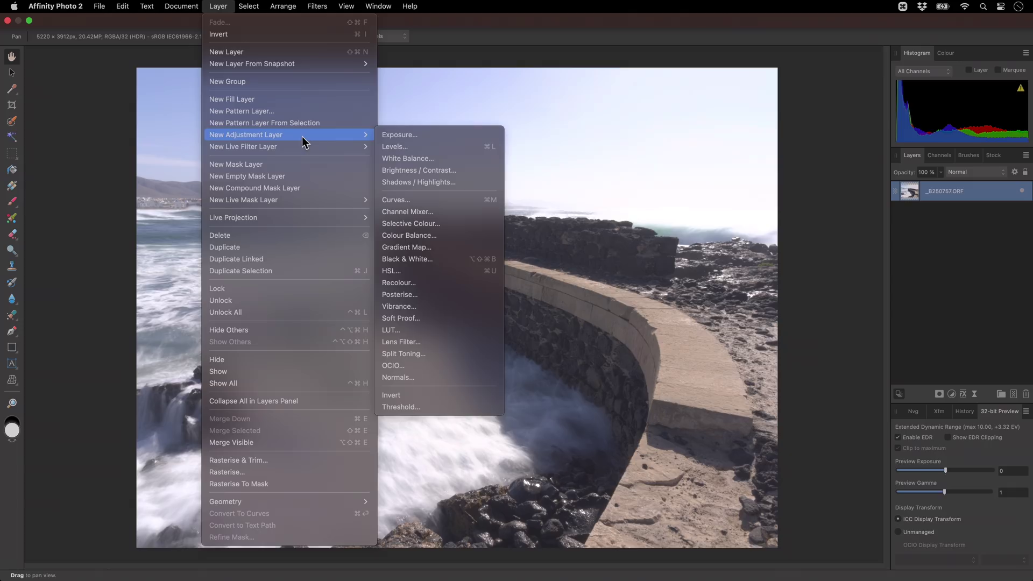
click(448, 135)
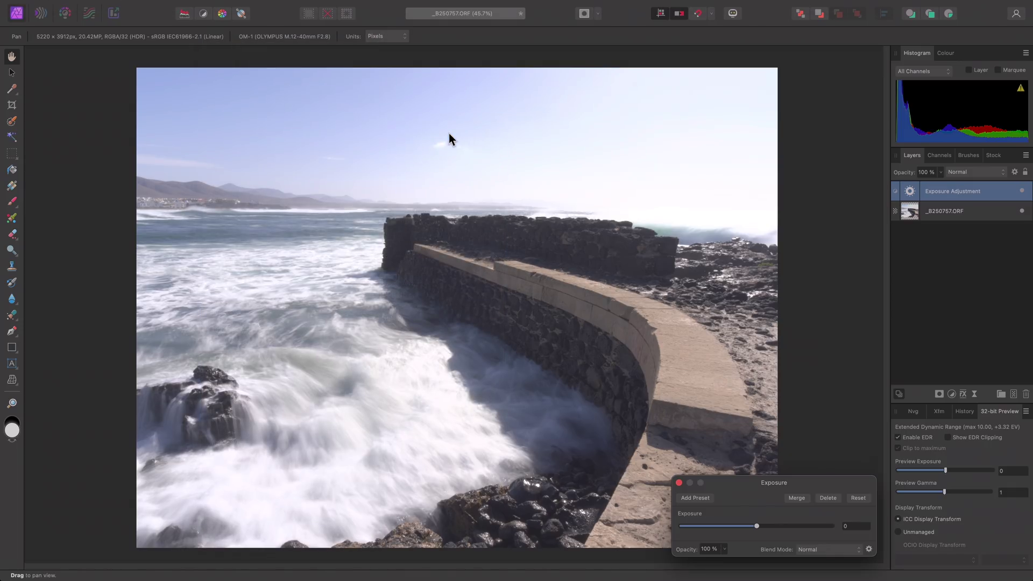
drag(756, 526, 718, 531)
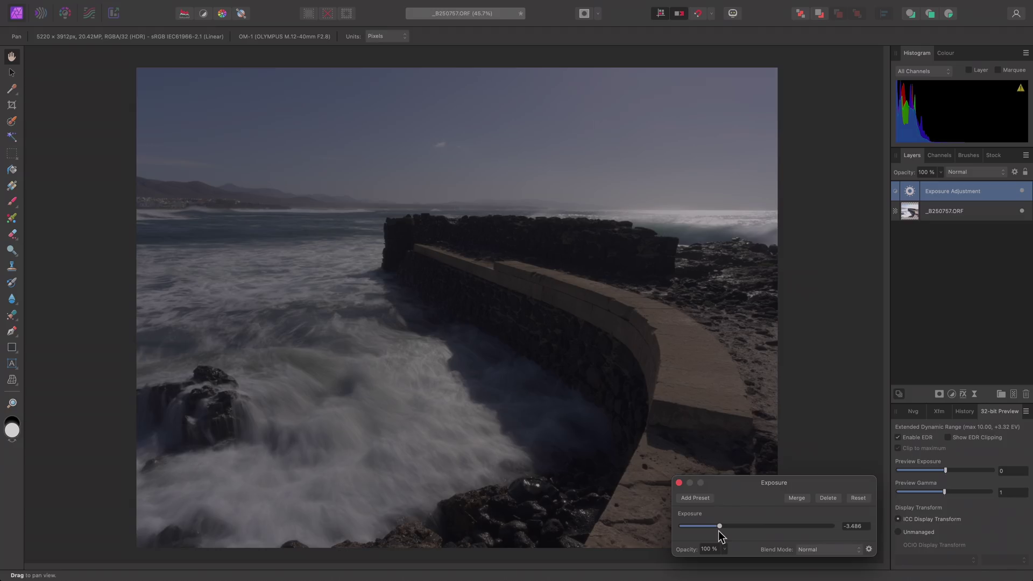
drag(720, 530, 778, 531)
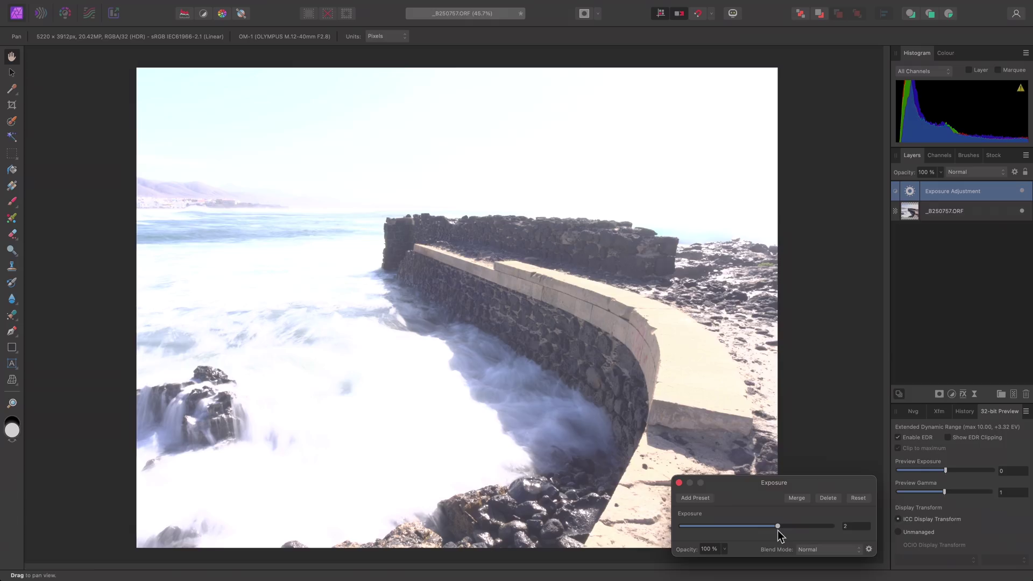
click(797, 498)
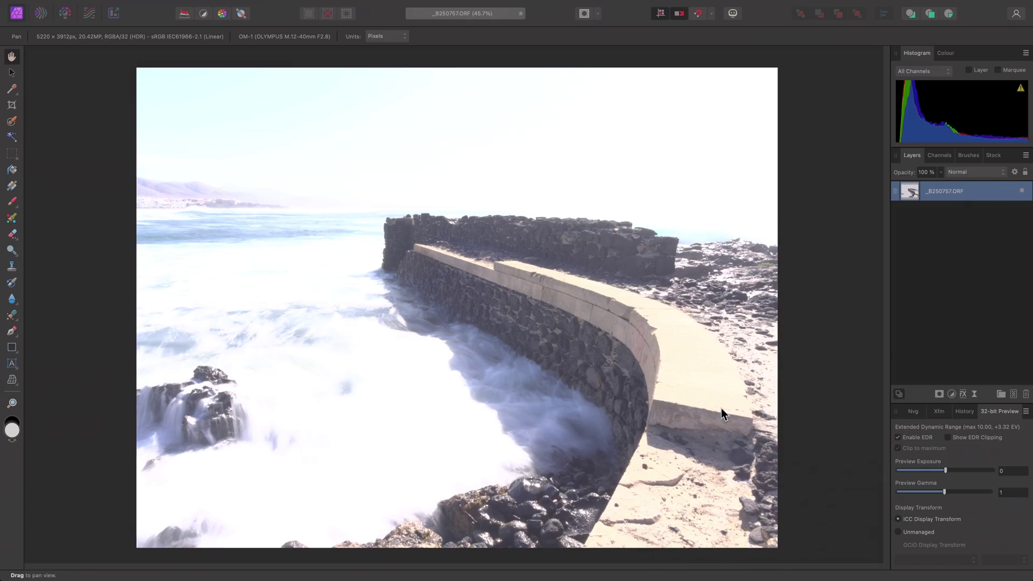
- Try Tone Map with compression at 91%, cancel it, then close the seawall document
click(89, 13)
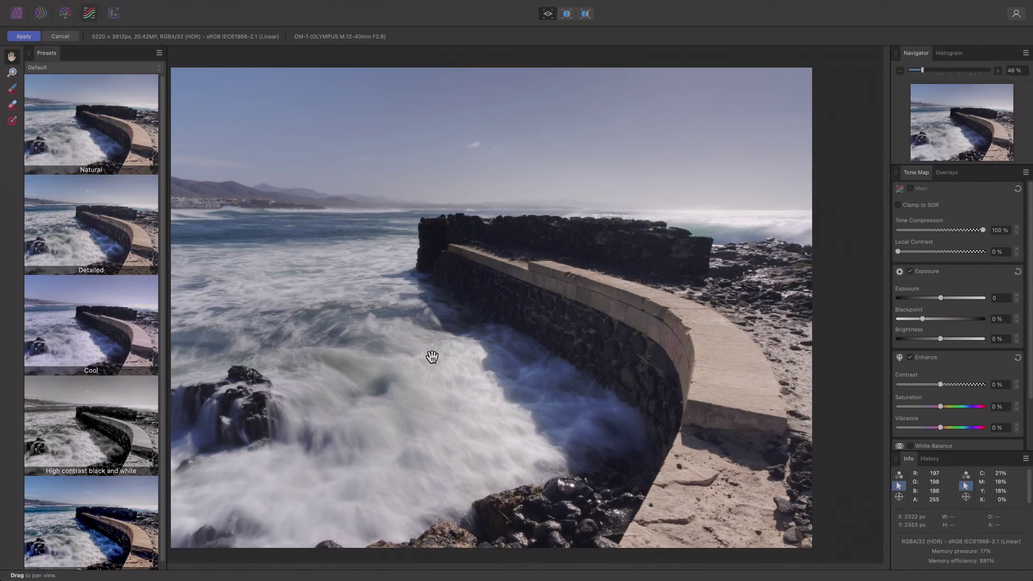
mouse_move(982, 230)
mouse_down()
mouse_move(897, 240)
mouse_move(989, 240)
mouse_up()
click(72, 36)
click(549, 218)
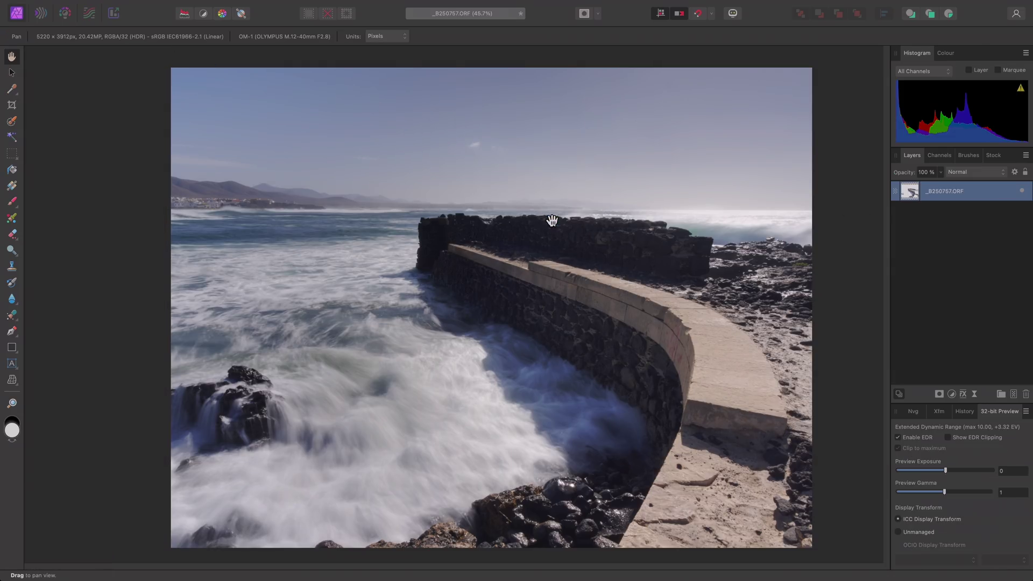
key(super+0)
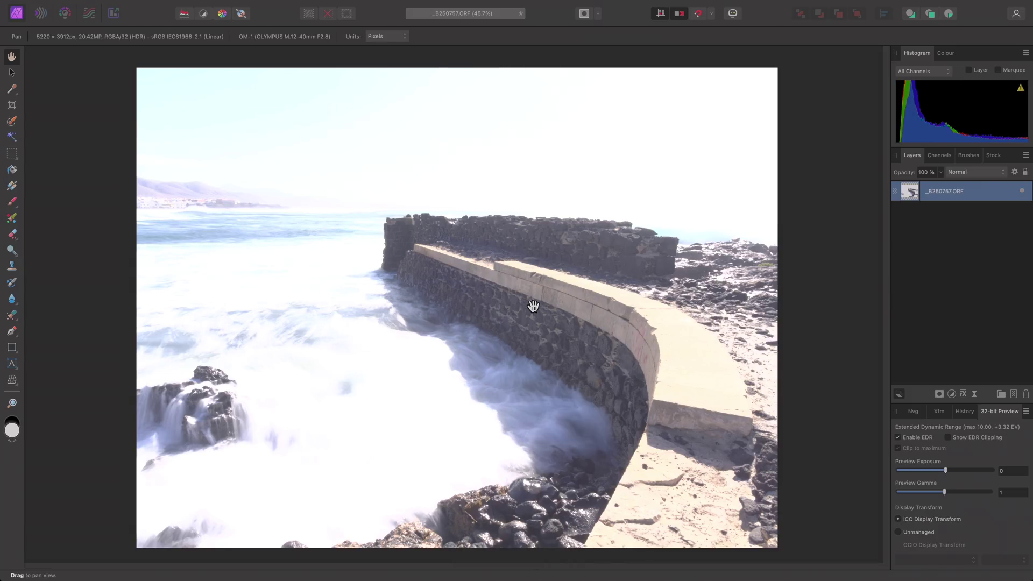
key(super+w)
- Discard the seascape, then set Develop Assistant RAW output to RGB (16 bit) with Apply tone curve
click(515, 226)
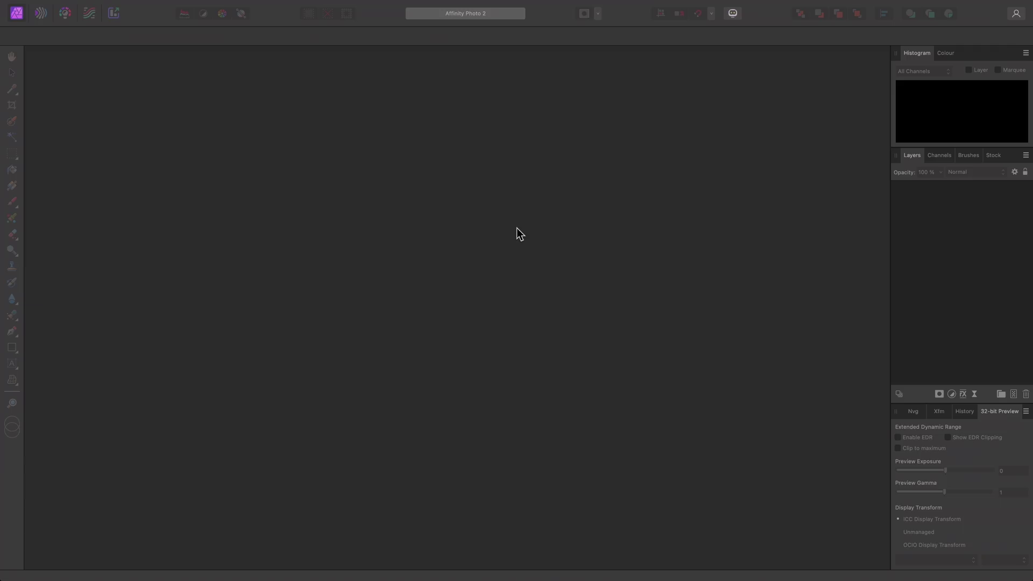
click(729, 13)
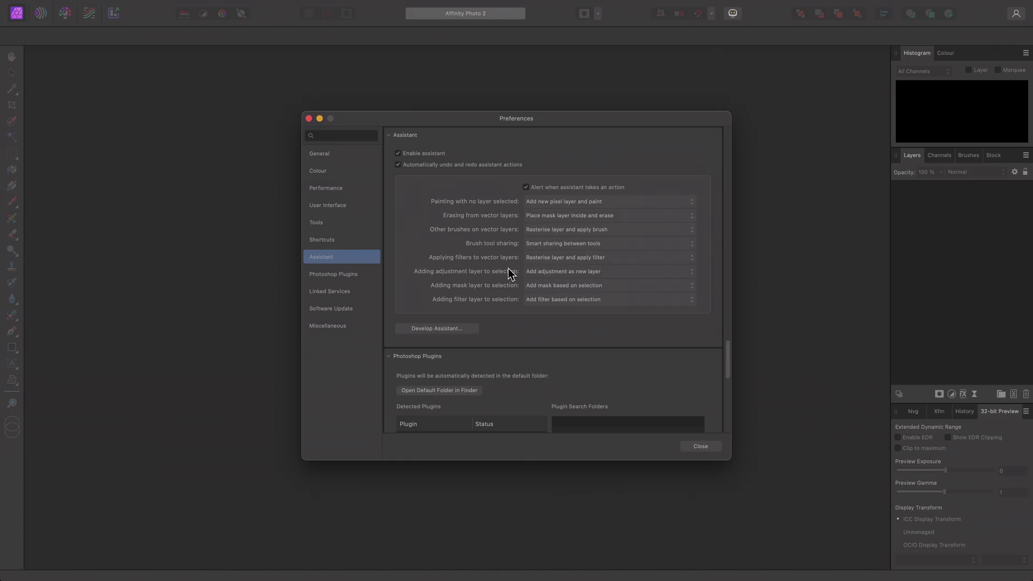
click(460, 327)
click(562, 298)
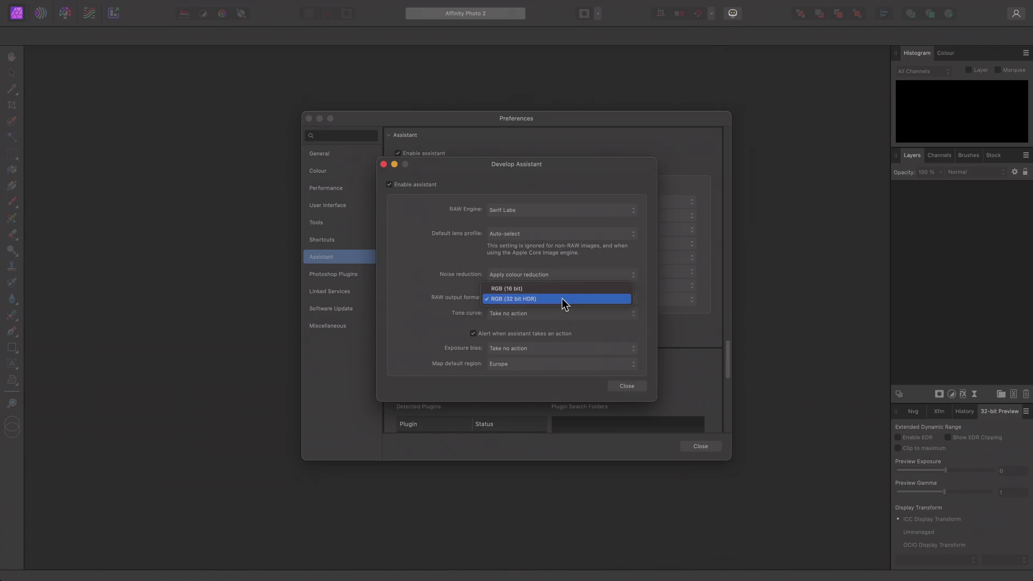
click(566, 289)
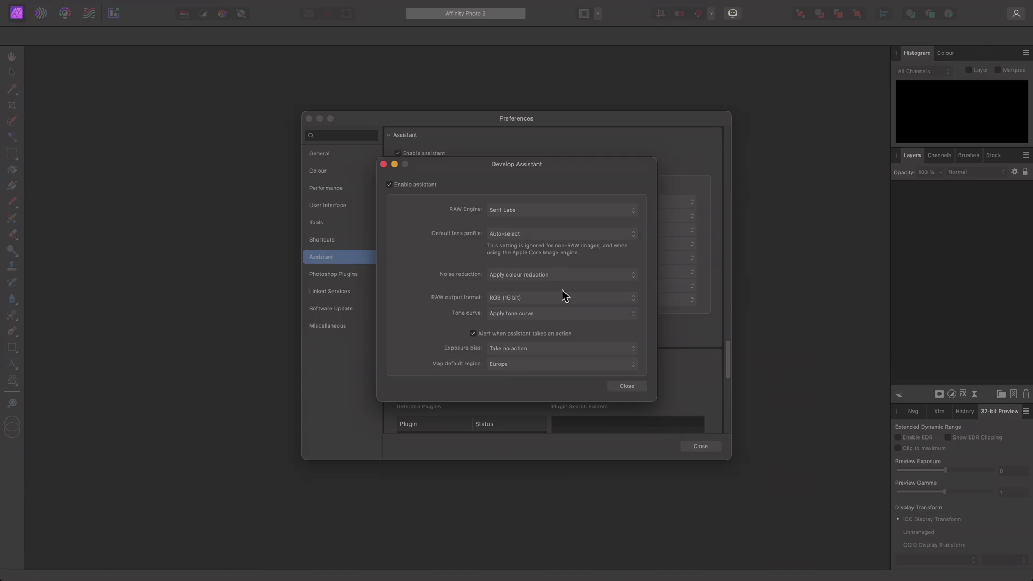
click(621, 383)
click(699, 446)
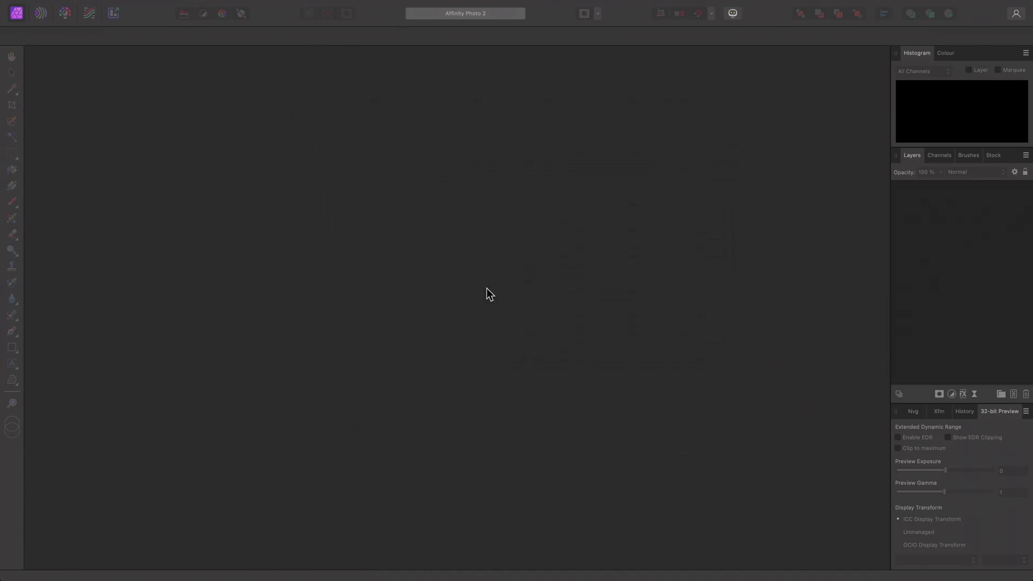
- Drag Flying Bike Multichannel.exr from Finder's 3D folder into Affinity Photo
key(super+Tab)
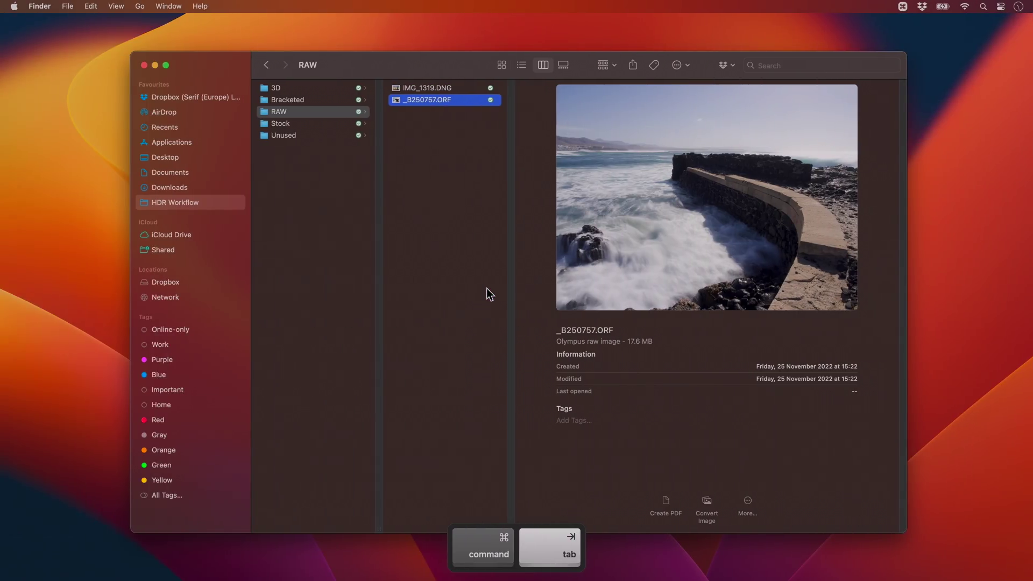
click(352, 89)
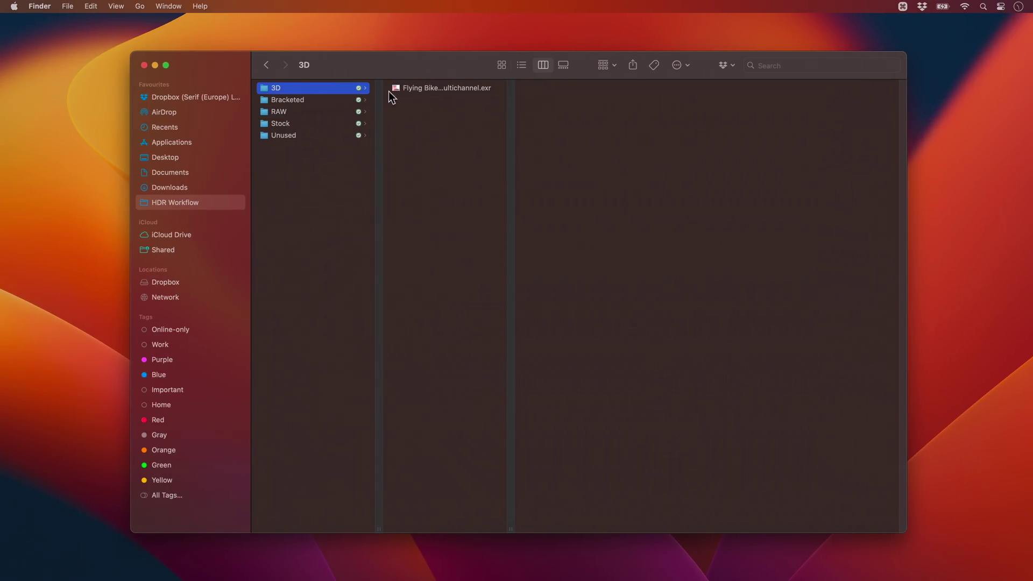
click(430, 89)
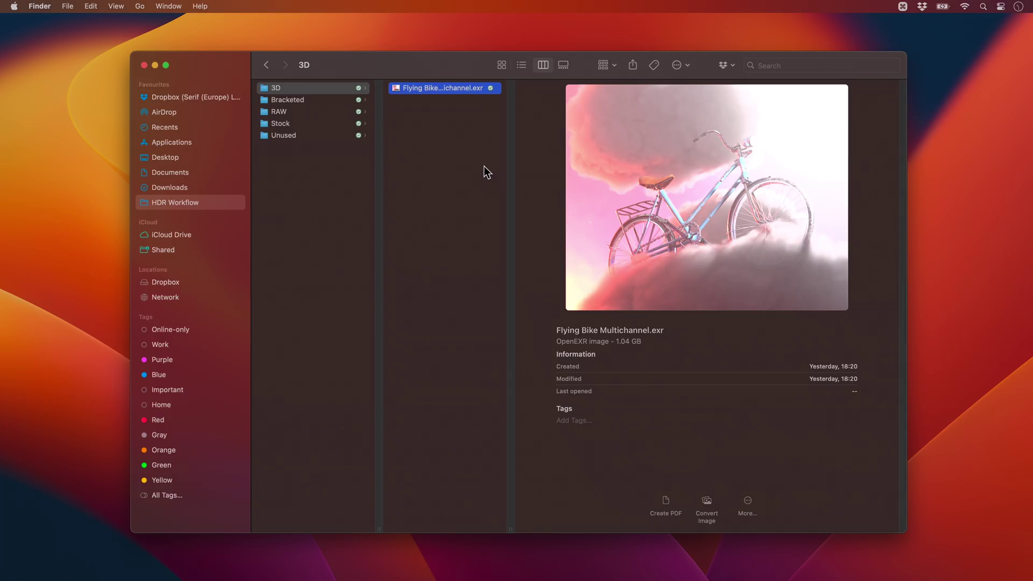
drag(457, 88, 487, 286)
- Open Flying Bike Multichannel.exr and move ViewLayer.Combined.RGB to the top of the layer stack
key(super+Tab)
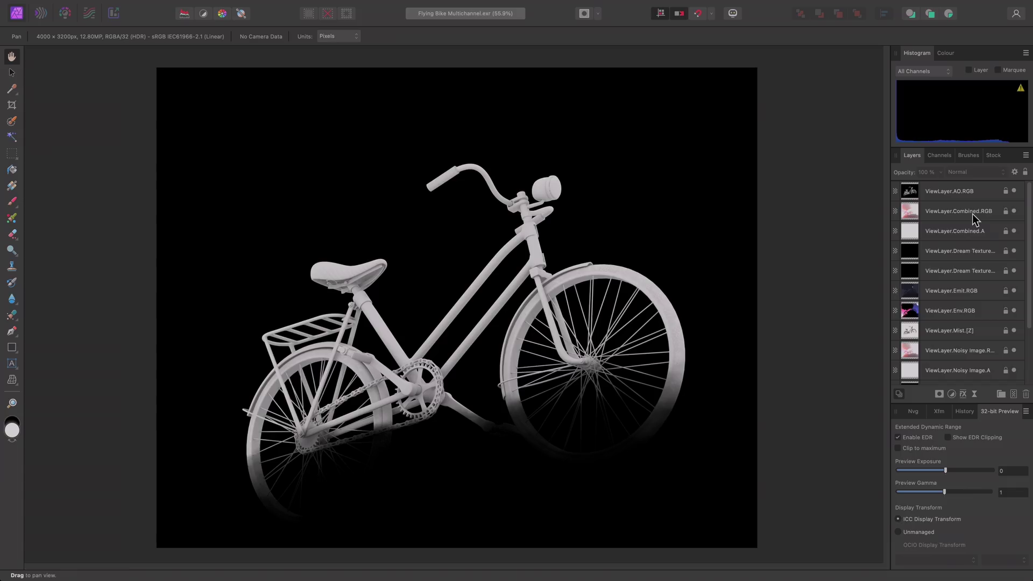
drag(972, 214, 963, 189)
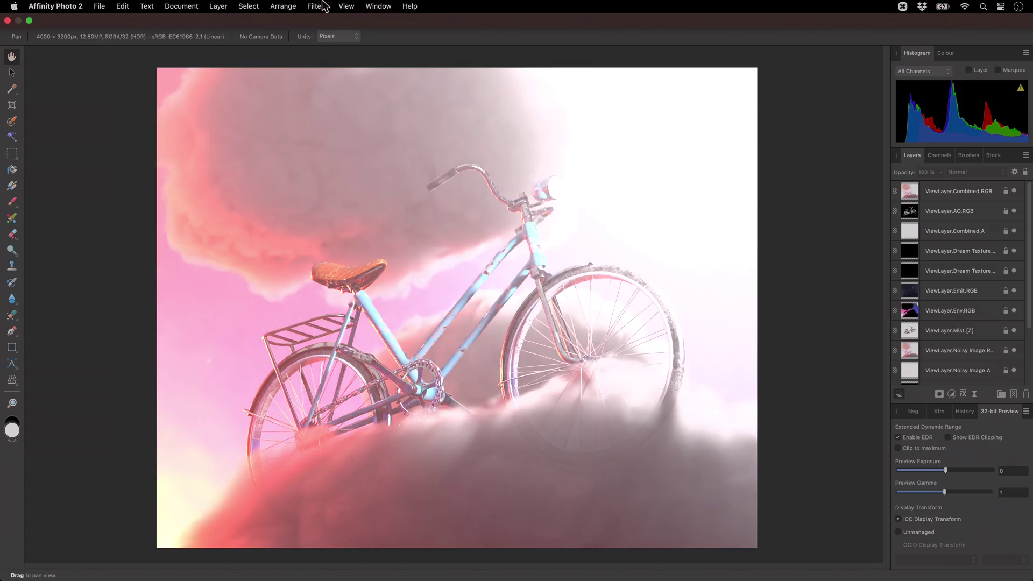
- Add an Exposure adjustment lowered to about -1.848 to darken the render
click(218, 6)
mouse_move(317, 134)
click(437, 136)
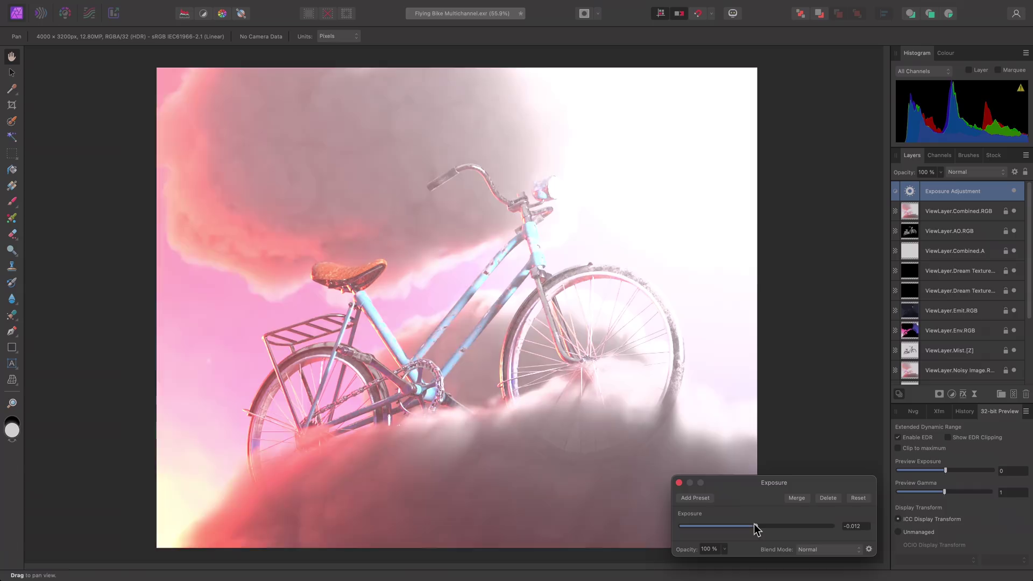
drag(756, 526, 738, 529)
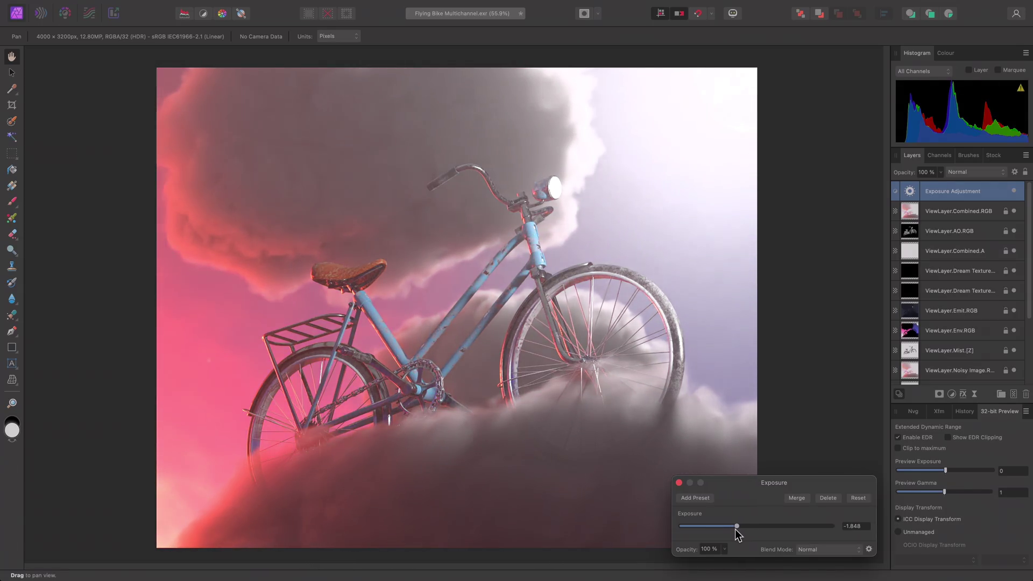
click(679, 482)
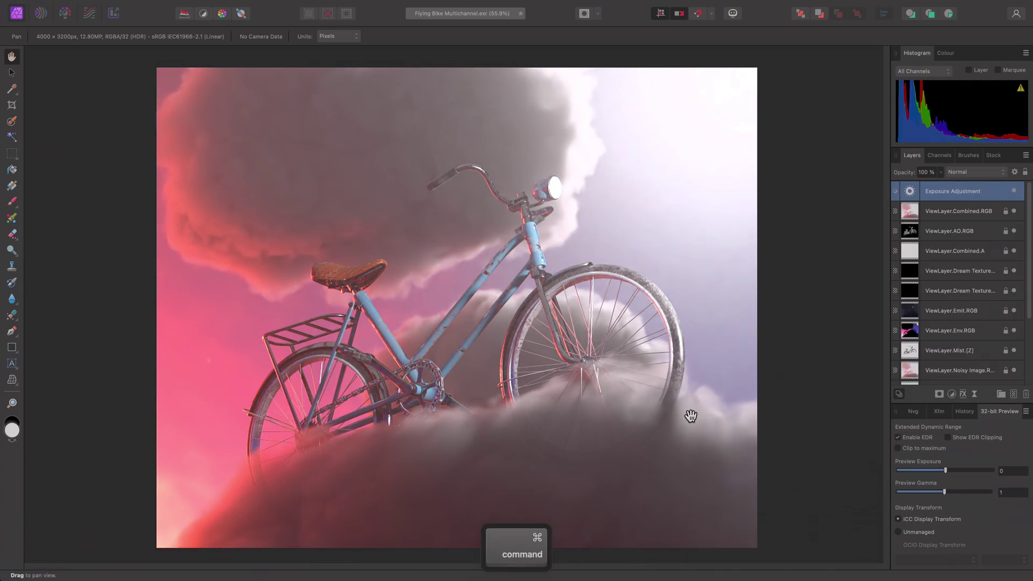
- Add a Curves adjustment with an S-curve, pulling shadows down and lifting midtones
key(super+m)
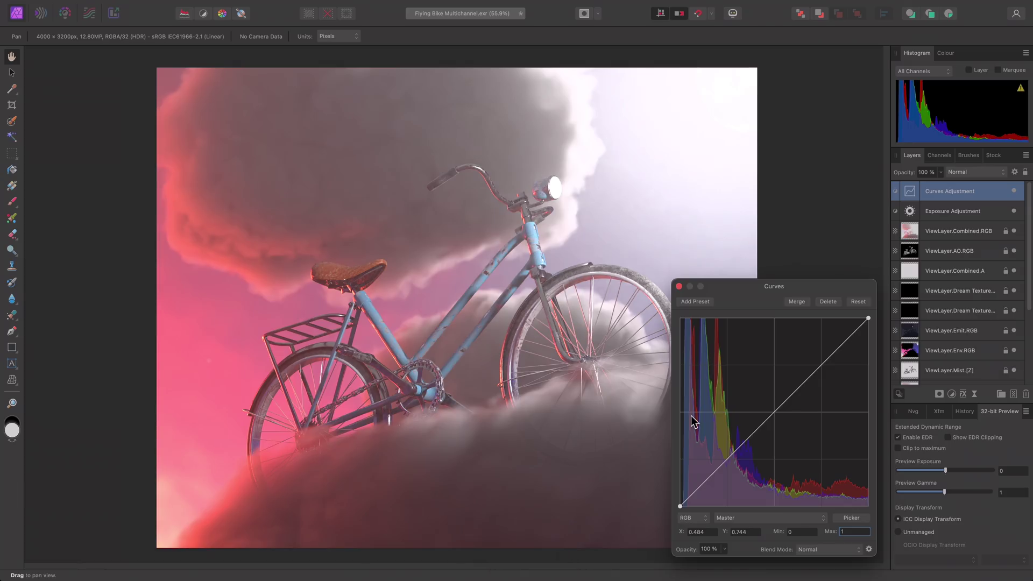
drag(741, 445, 743, 471)
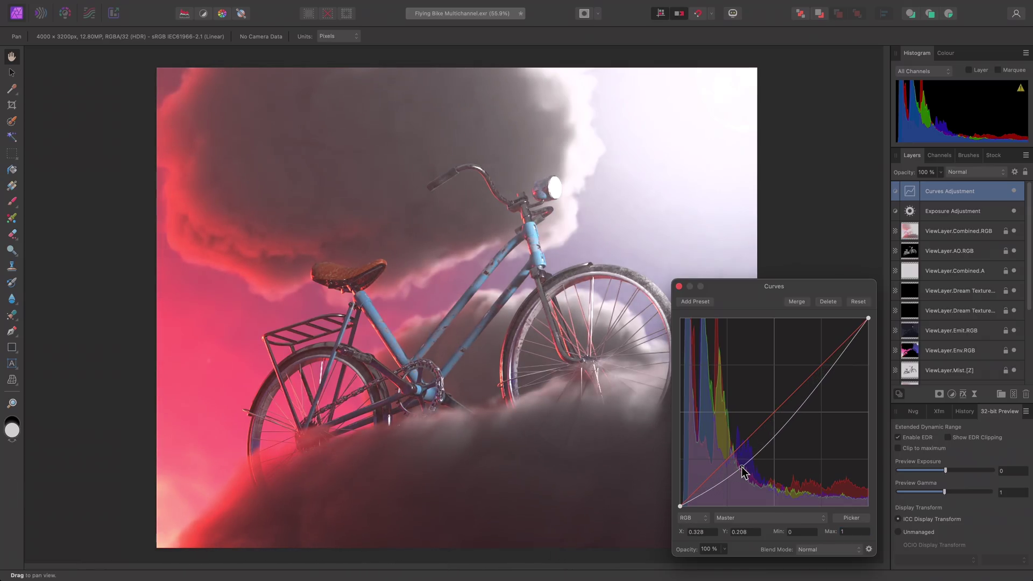
drag(774, 433, 772, 416)
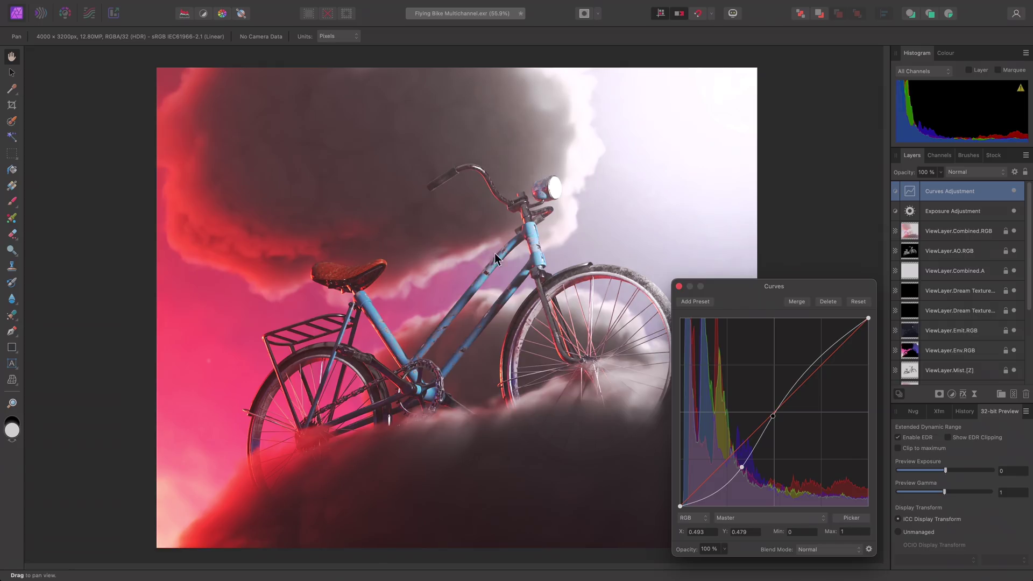
- Add a Shadows / Highlights live filter at 100% Highlights Strength with adjusted range, and raise ViewLayer.Emit.RGB
click(679, 286)
mouse_move(446, 2)
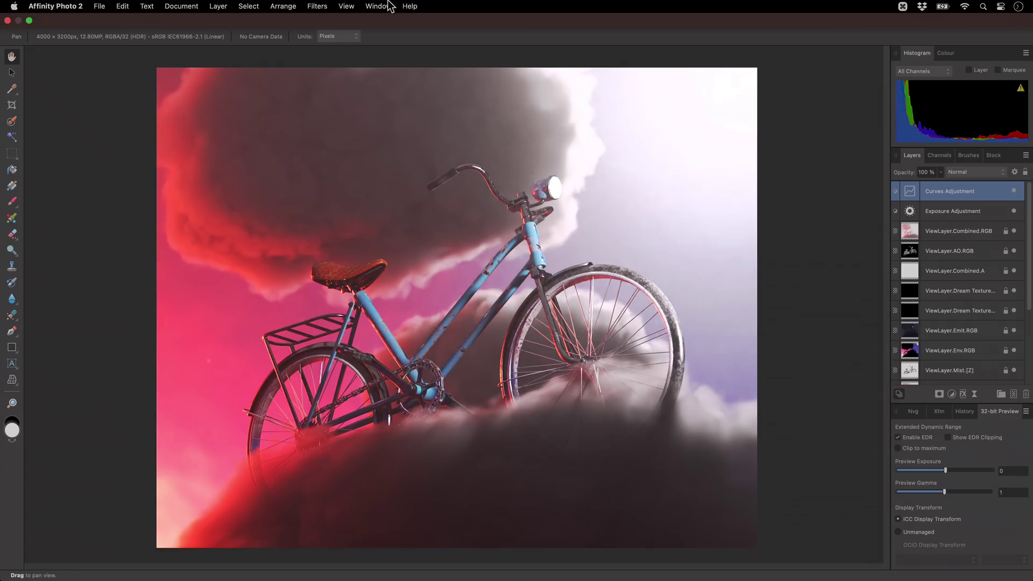
click(218, 6)
mouse_move(344, 146)
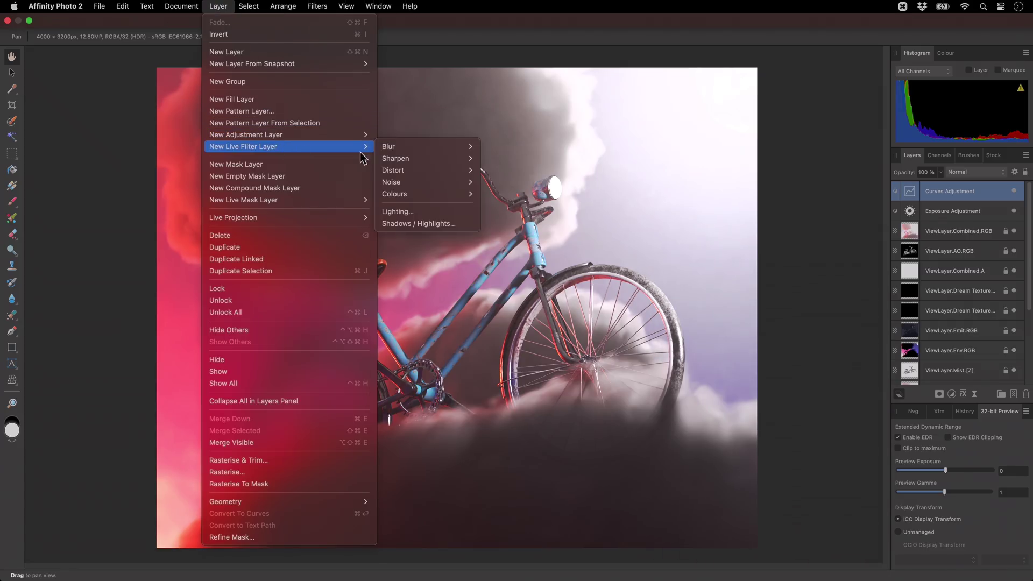
click(454, 224)
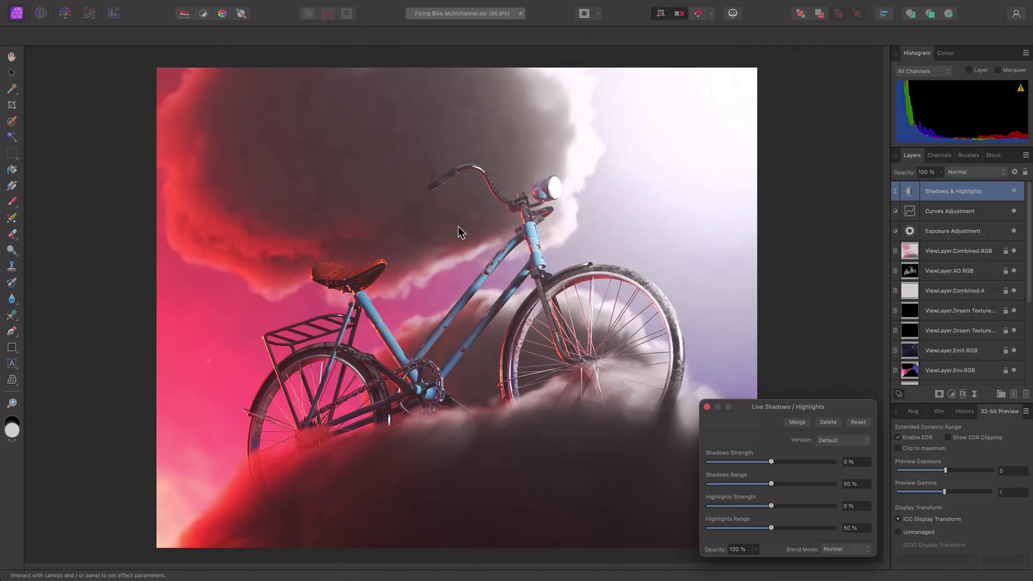
drag(771, 505, 827, 506)
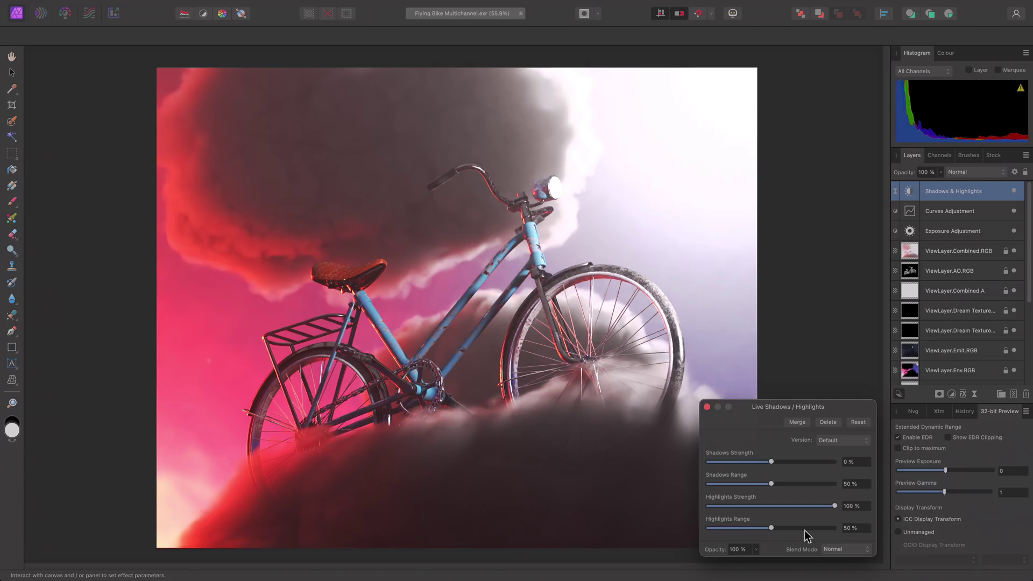
drag(773, 529, 672, 528)
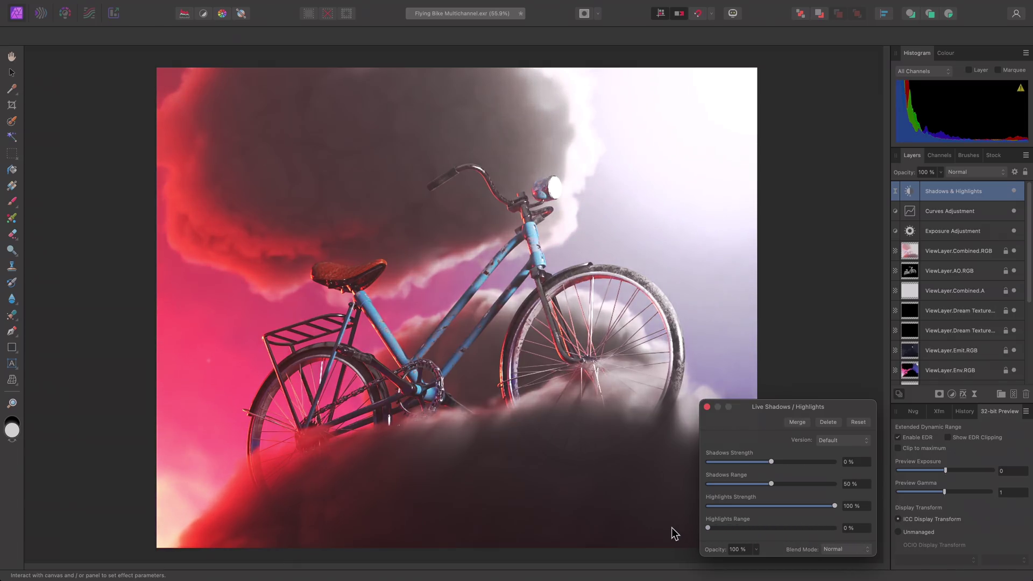
click(706, 406)
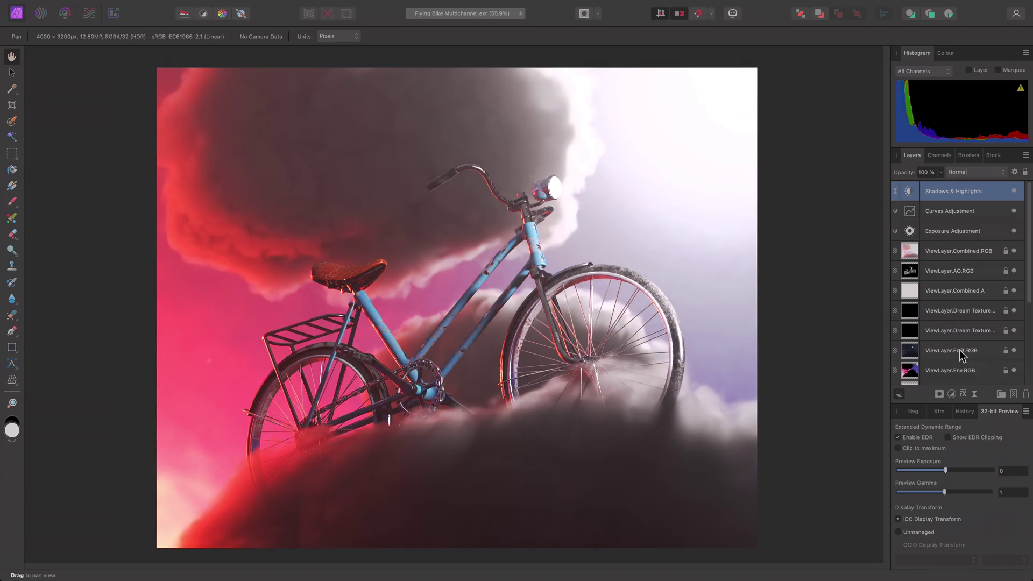
drag(960, 349, 951, 243)
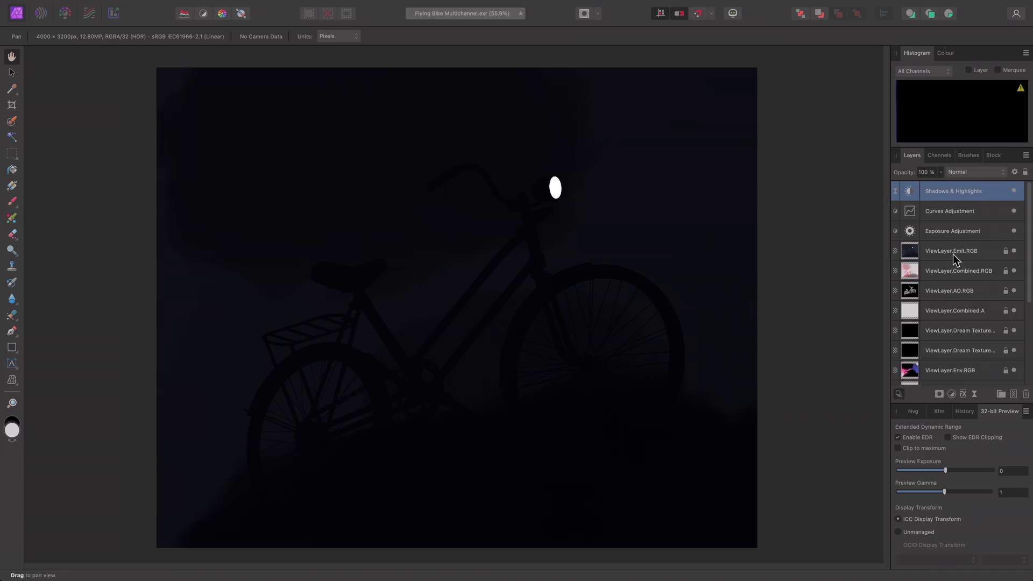
- Set ViewLayer.Emit.RGB's blend mode to Add and zoom in on the headlight
click(953, 254)
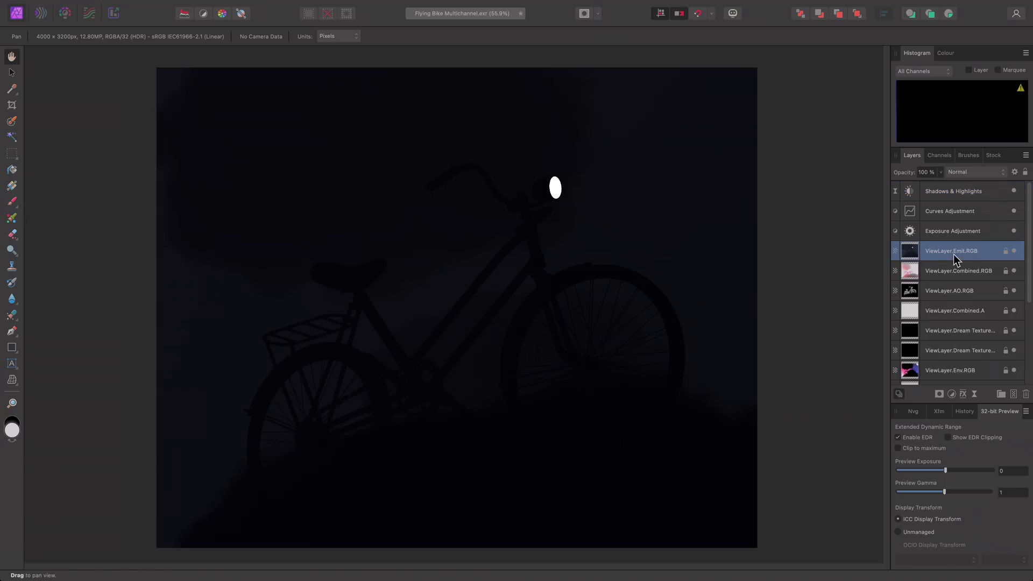
click(982, 173)
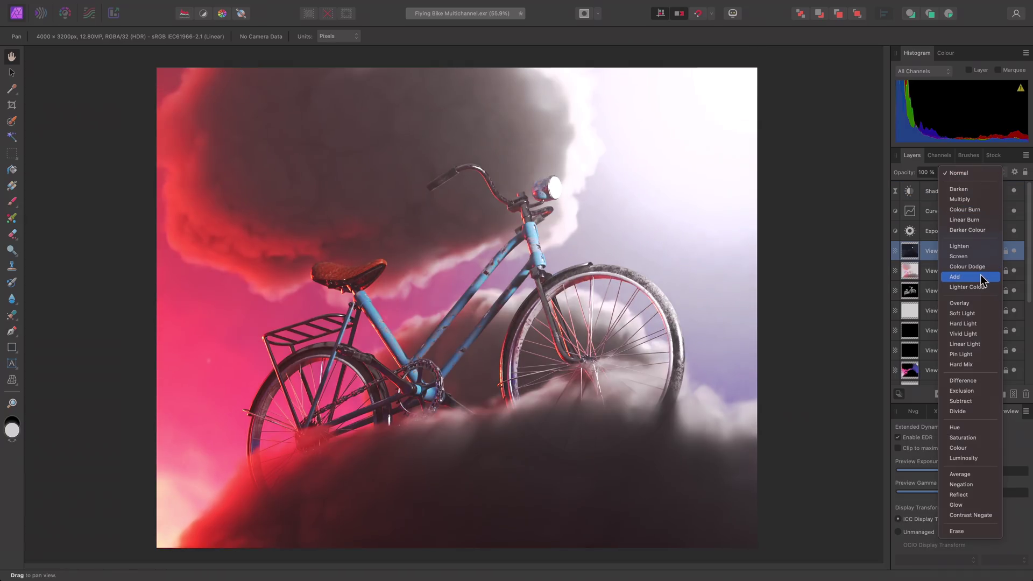
click(984, 278)
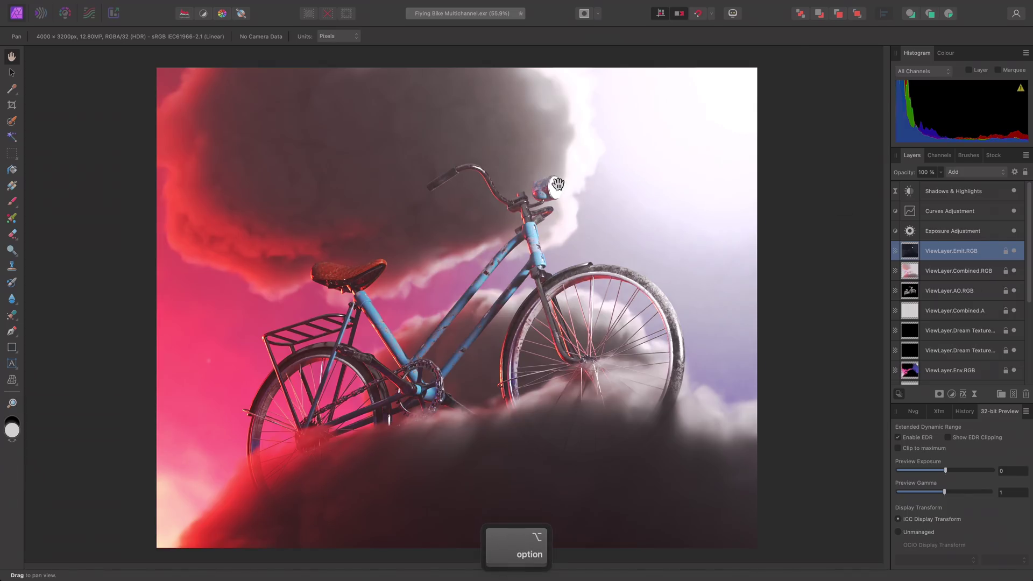
scroll(556, 181, up, 6)
scroll(557, 183, up, 5)
drag(655, 166, 719, 240)
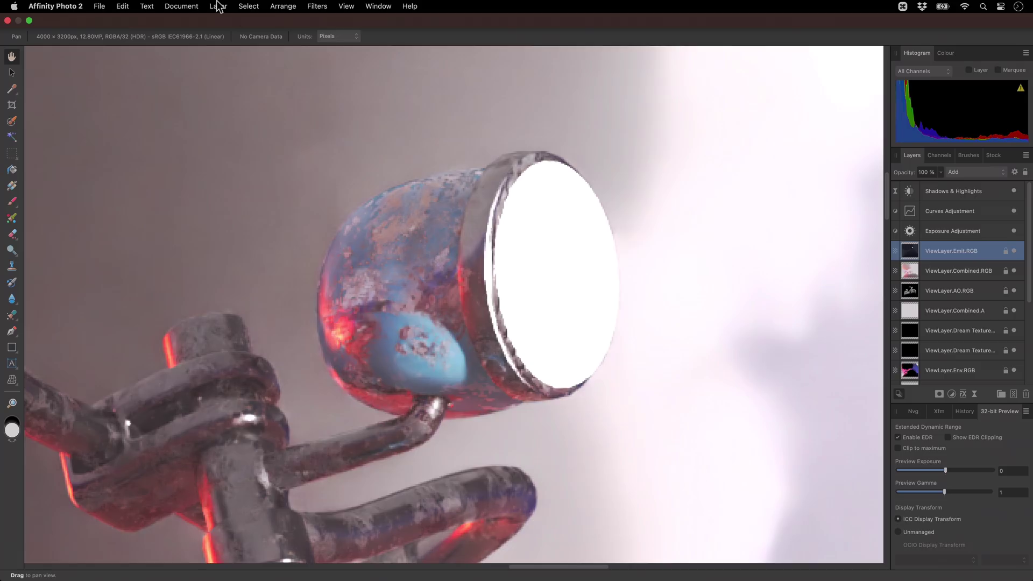
- Attach a Live Gaussian Blur with about 14 px radius to the Emit pass
click(218, 6)
mouse_move(312, 146)
mouse_move(387, 146)
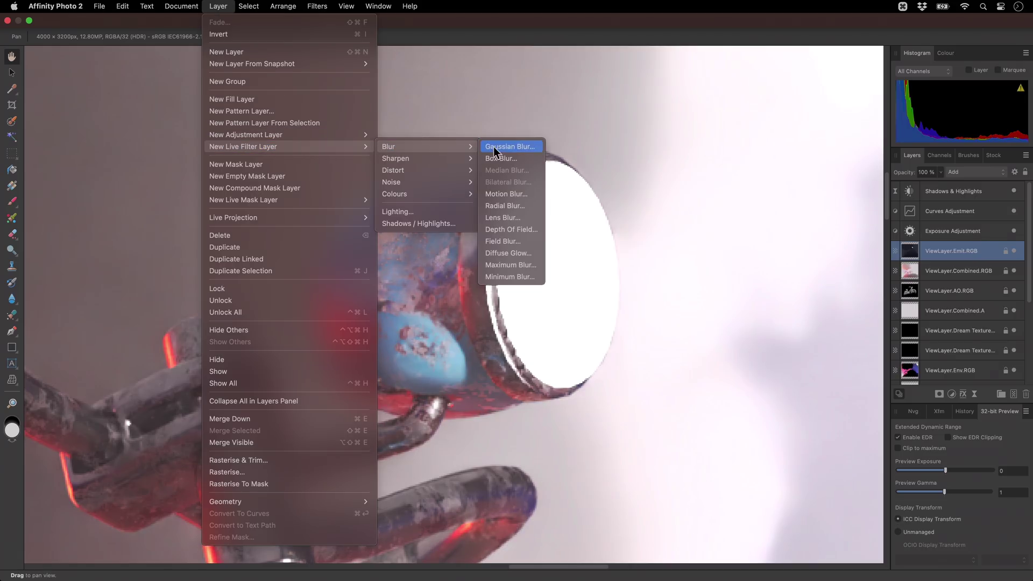
click(508, 146)
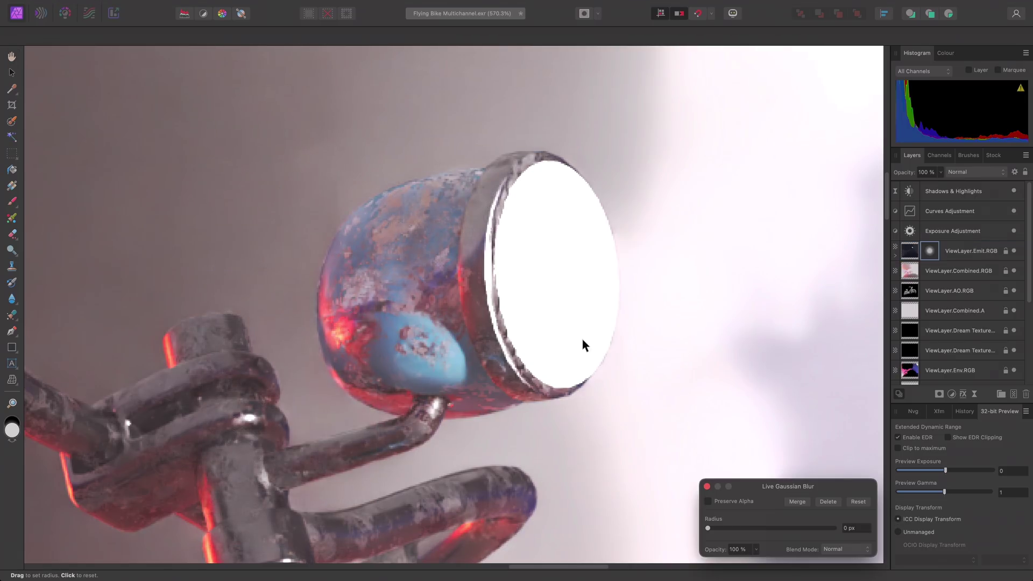
drag(704, 526, 769, 530)
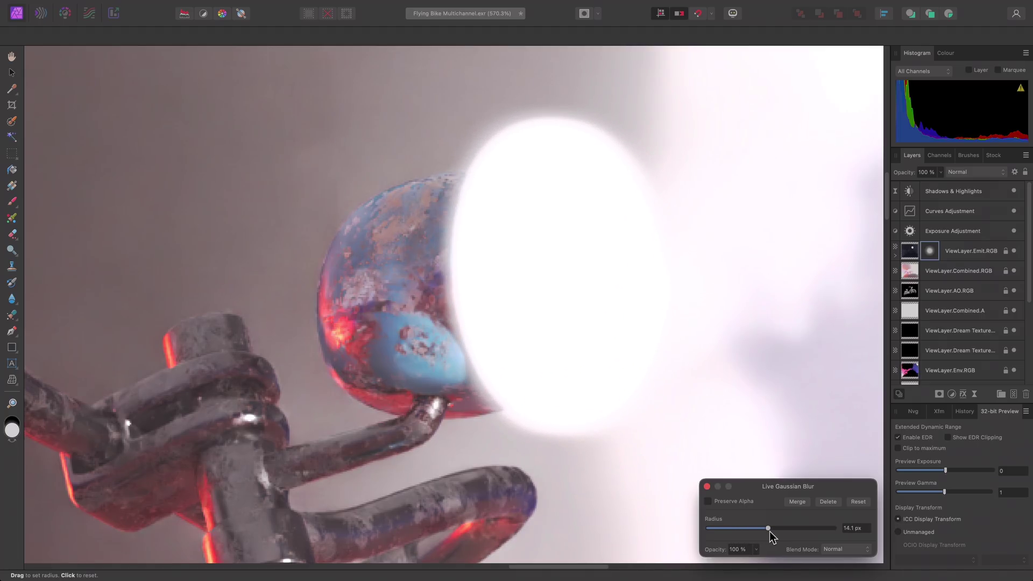
click(707, 486)
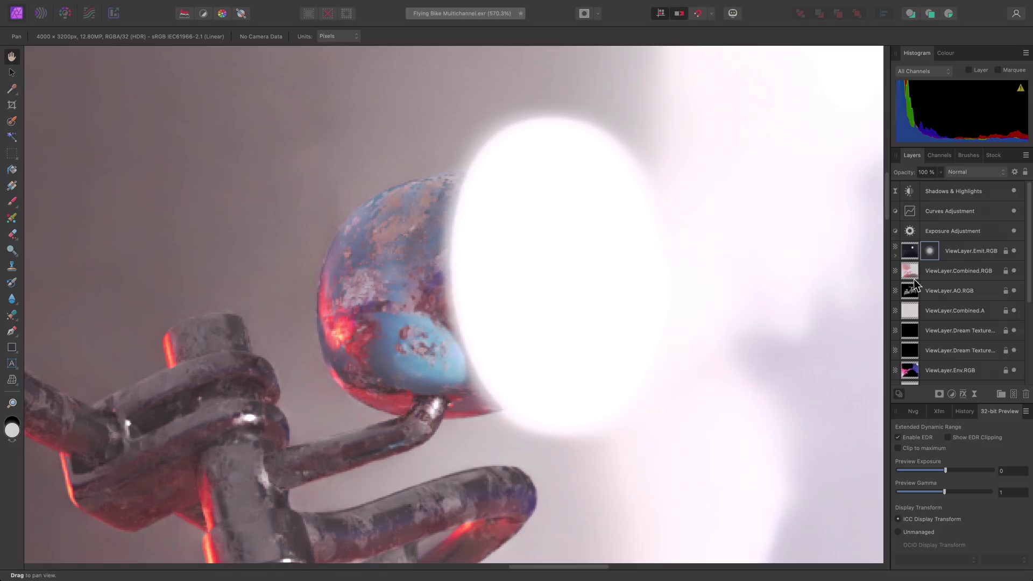
click(983, 253)
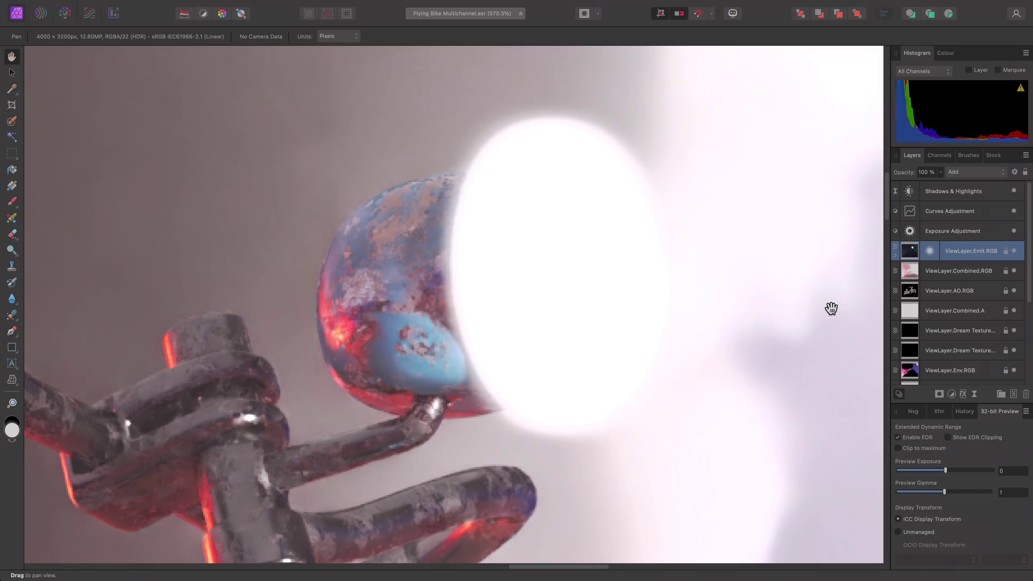
key(5)
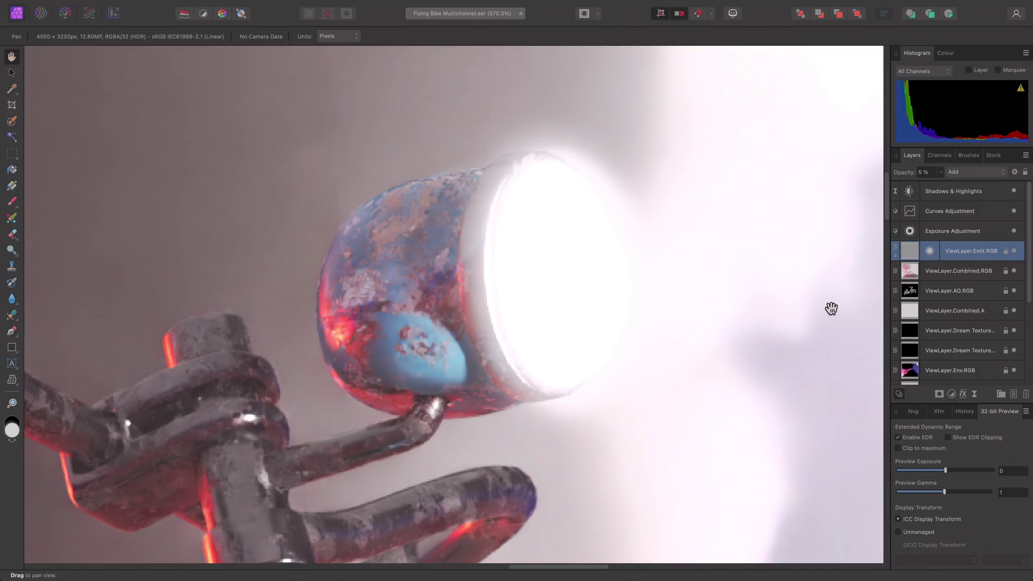
click(986, 171)
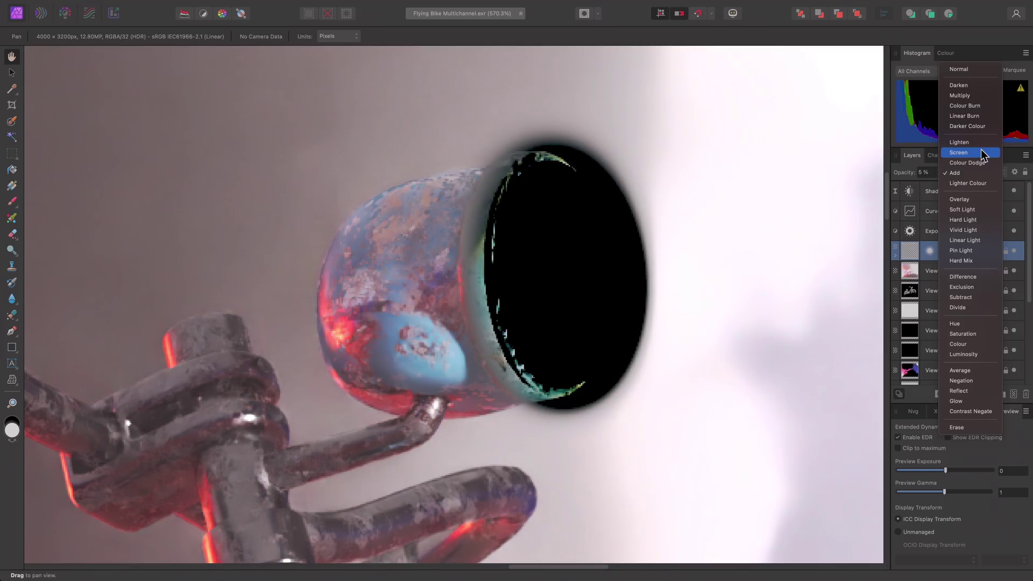
click(995, 173)
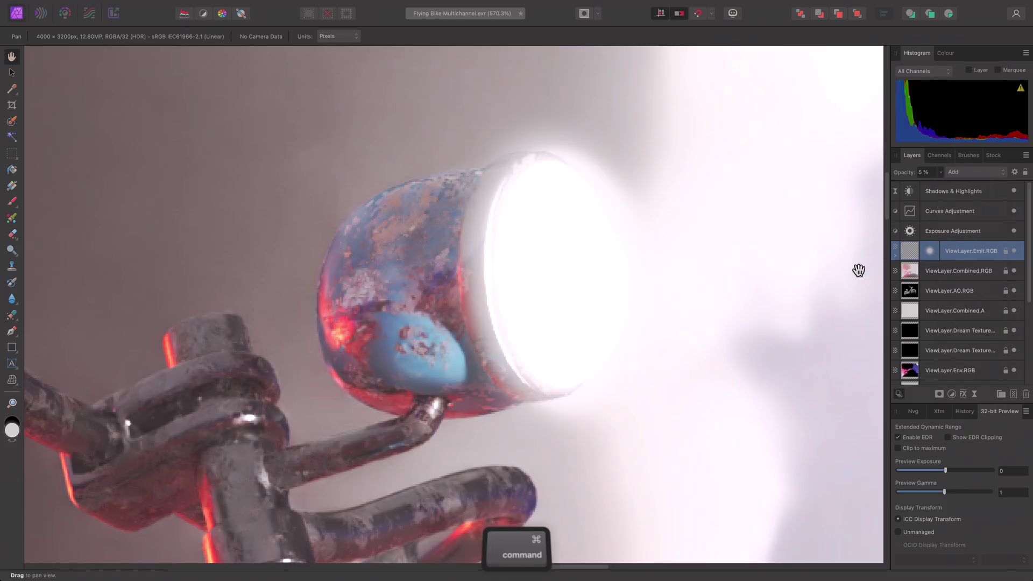
- Close the bike render without saving and open shutterstock_1208561290.jpg from the Stock folder
key(super+w)
click(547, 225)
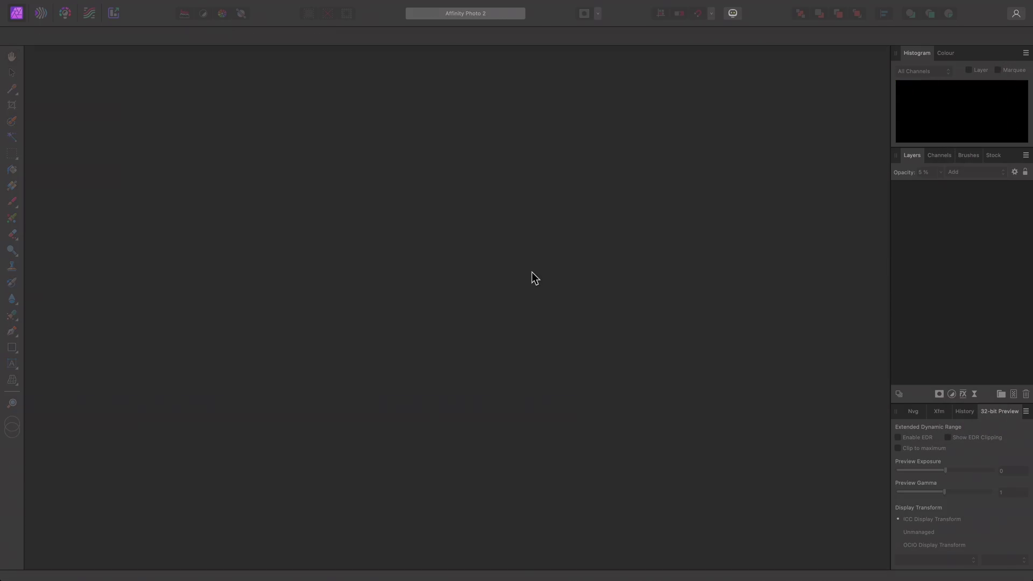
key(super+Tab)
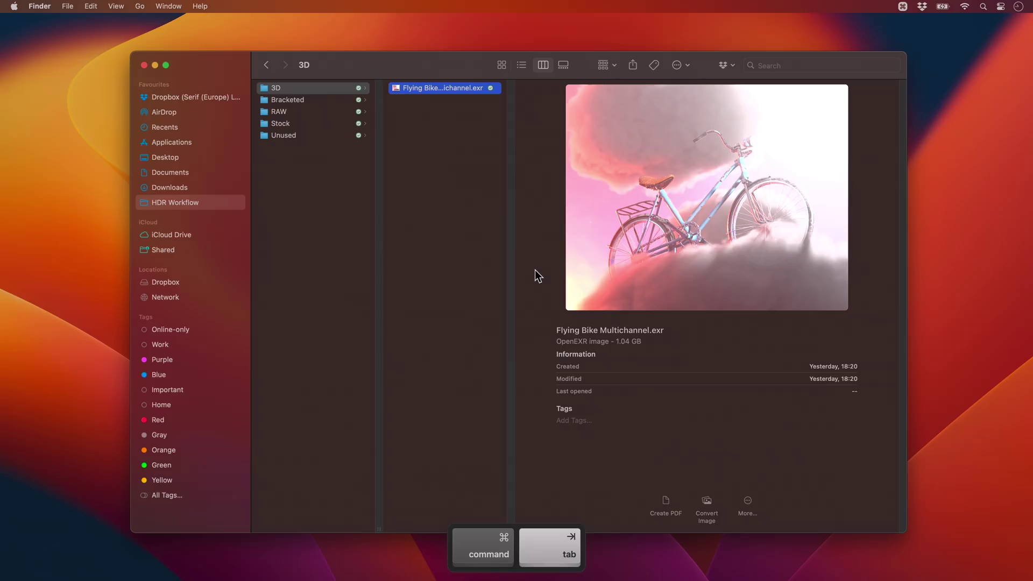
click(358, 123)
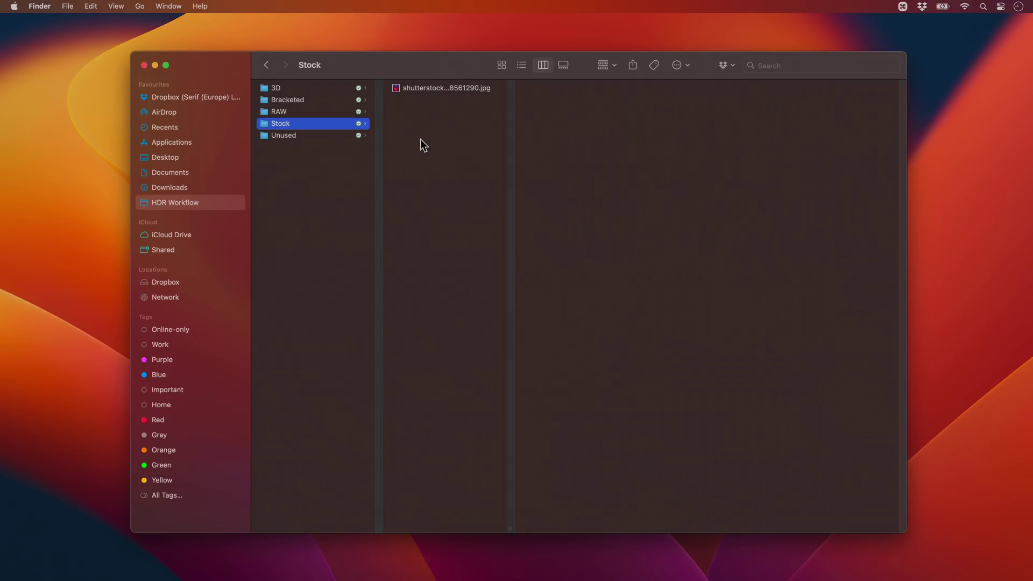
click(436, 88)
key(super+Tab)
drag(429, 87, 497, 295)
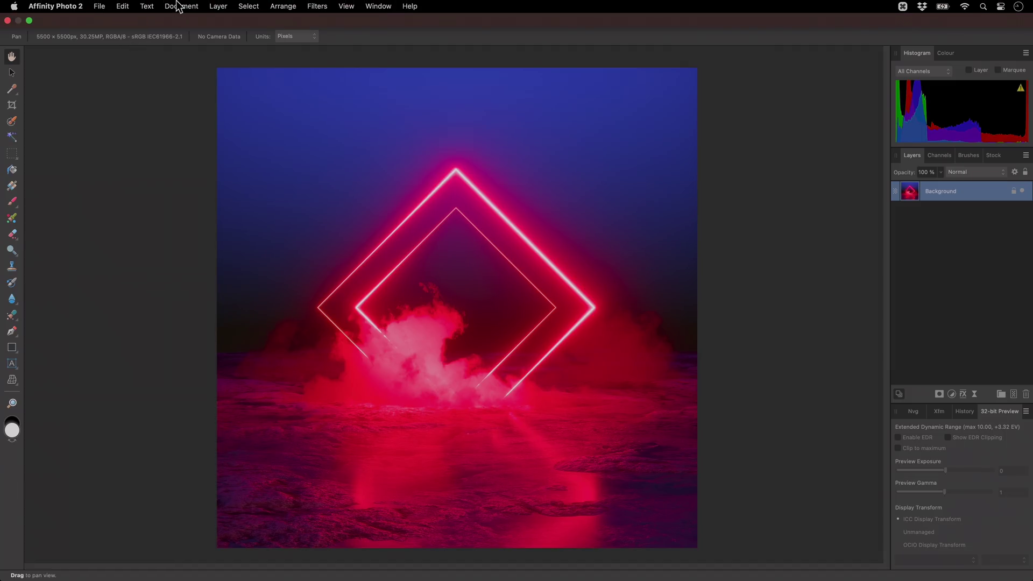
- Convert the document to RGB/32 (HDR) with the sRGB IEC61966-2.1 (Linear) profile
click(179, 5)
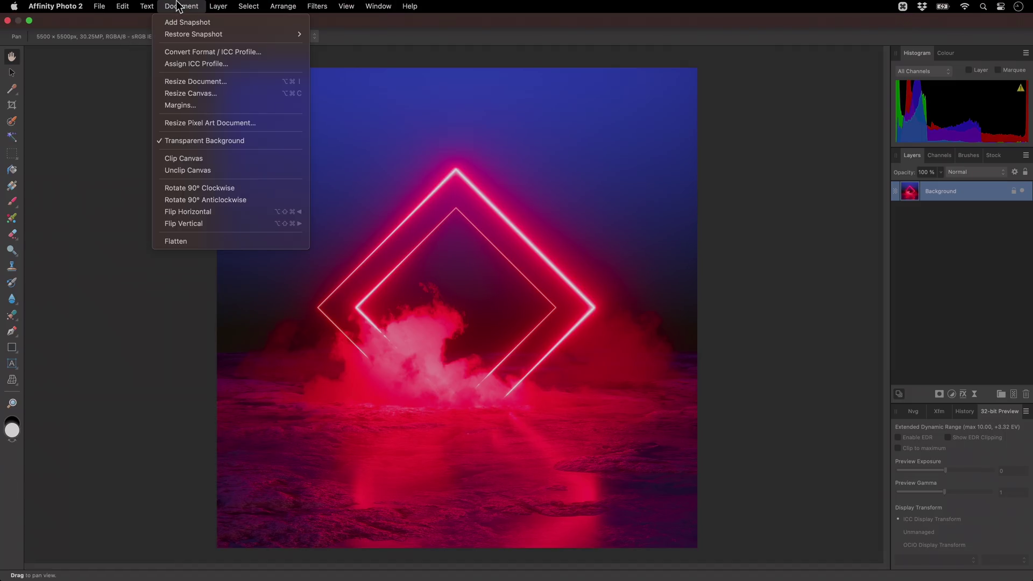
click(269, 52)
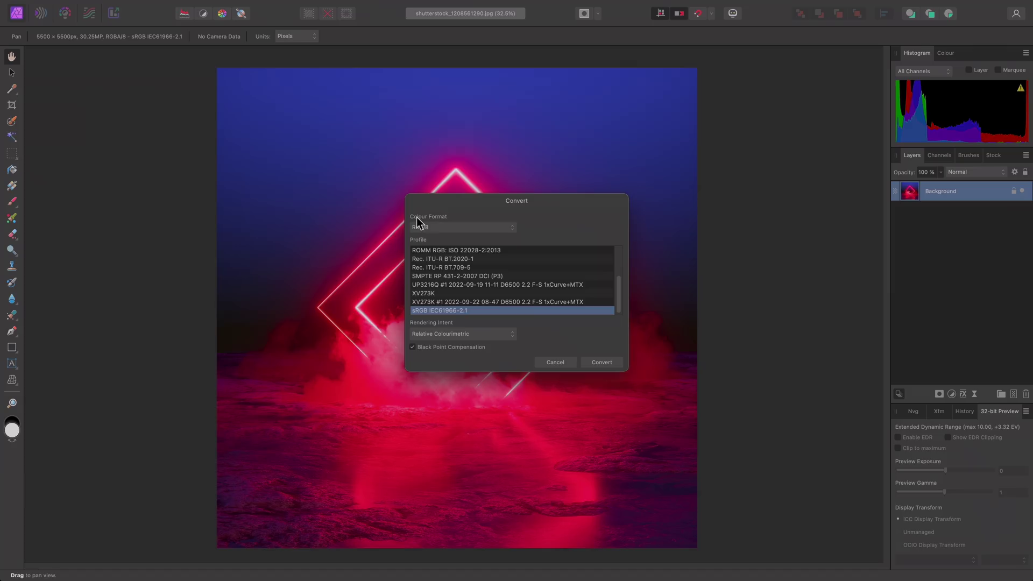
click(438, 226)
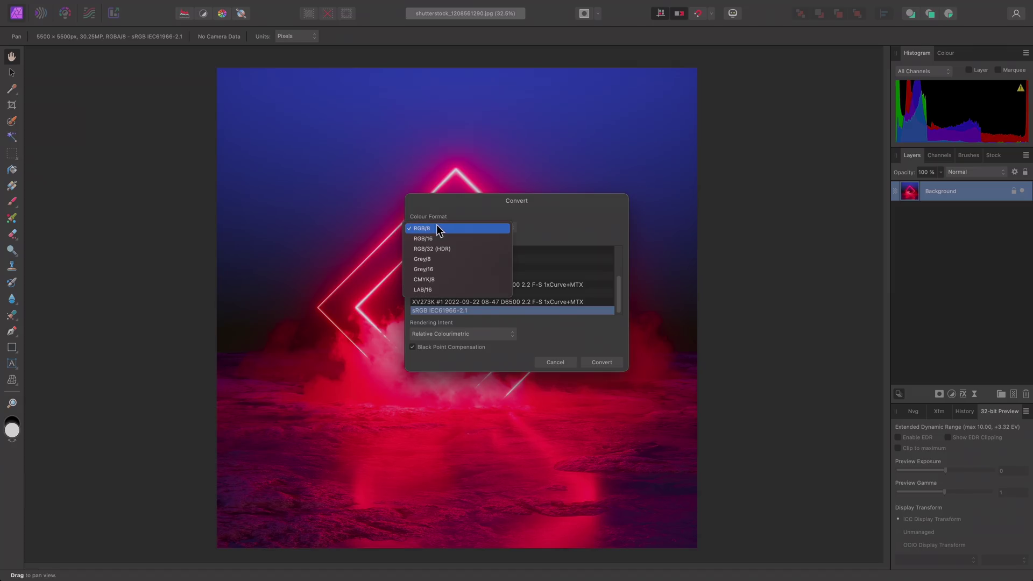
click(452, 249)
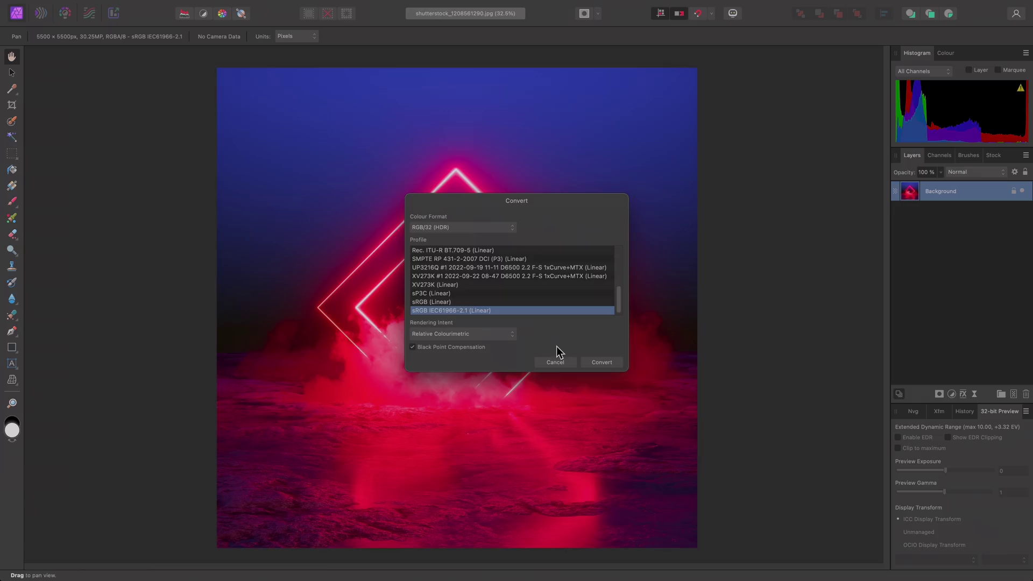
click(597, 362)
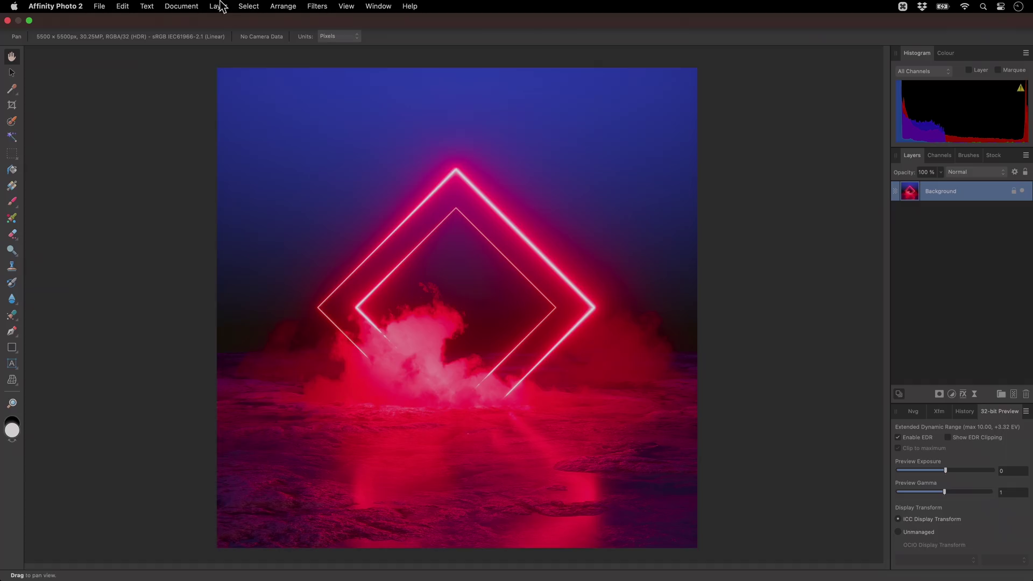
- Add an Exposure adjustment set to 2.636 above the neon Background
click(220, 6)
mouse_move(272, 134)
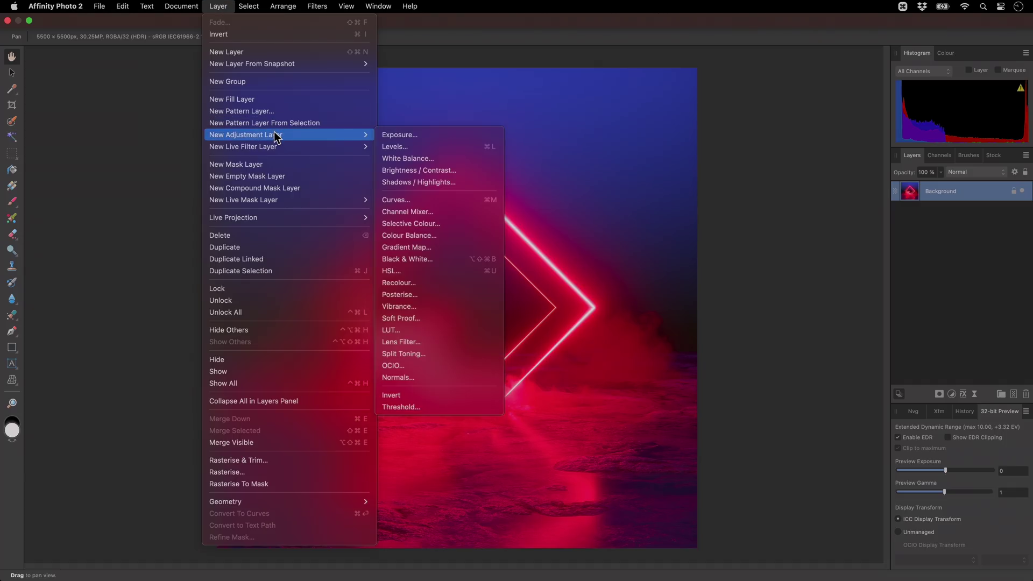
click(413, 137)
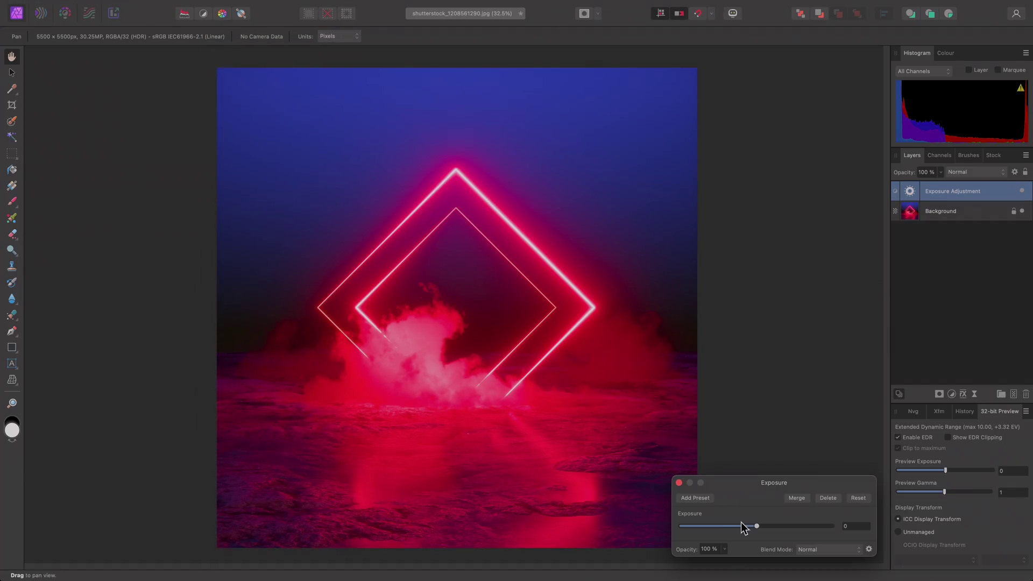
drag(756, 526, 784, 527)
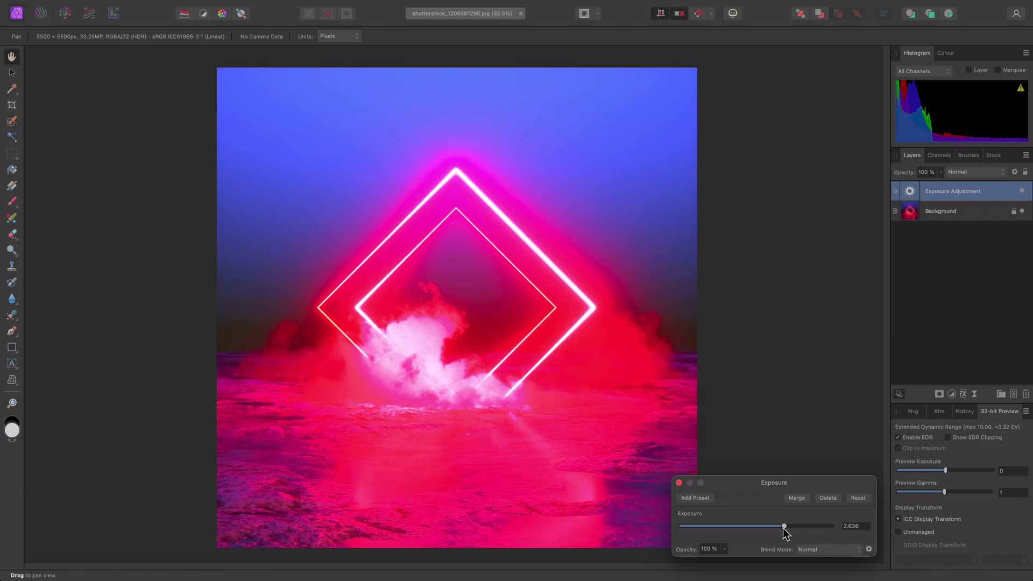
click(679, 483)
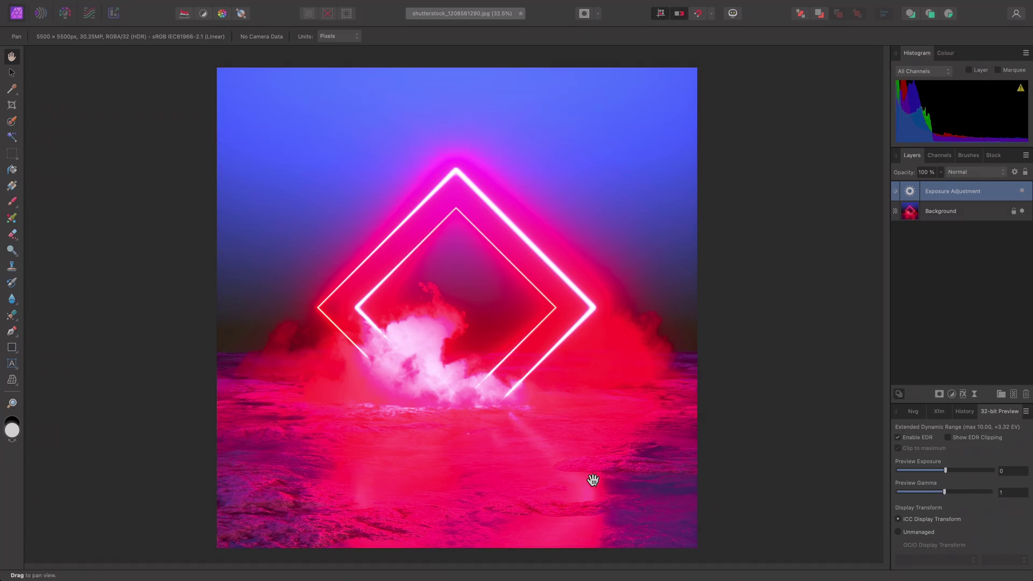
- Add a Luminosity Range live mask to the Exposure adjustment, lowering the curve's black point
mouse_move(293, 5)
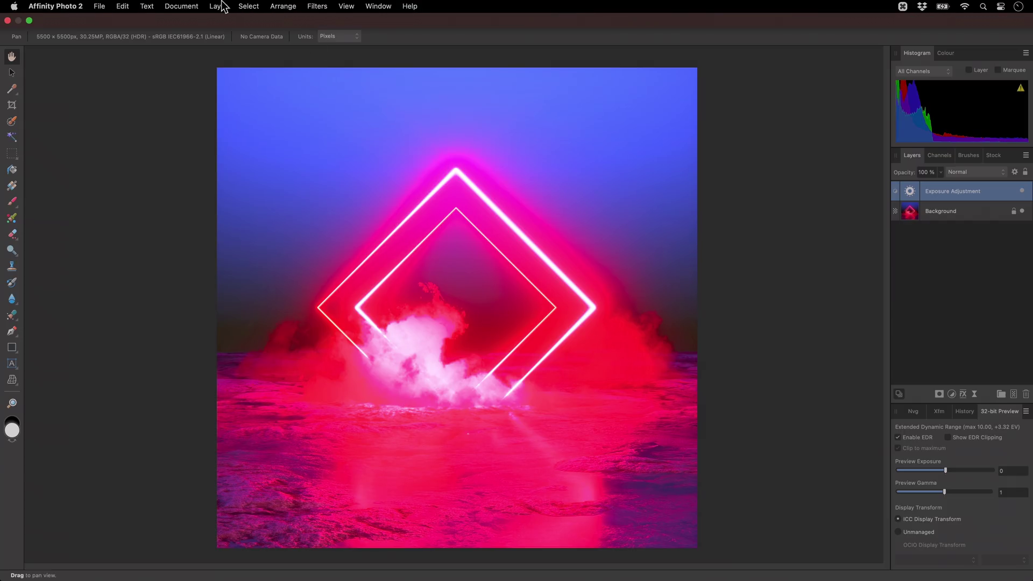
click(218, 6)
mouse_move(288, 200)
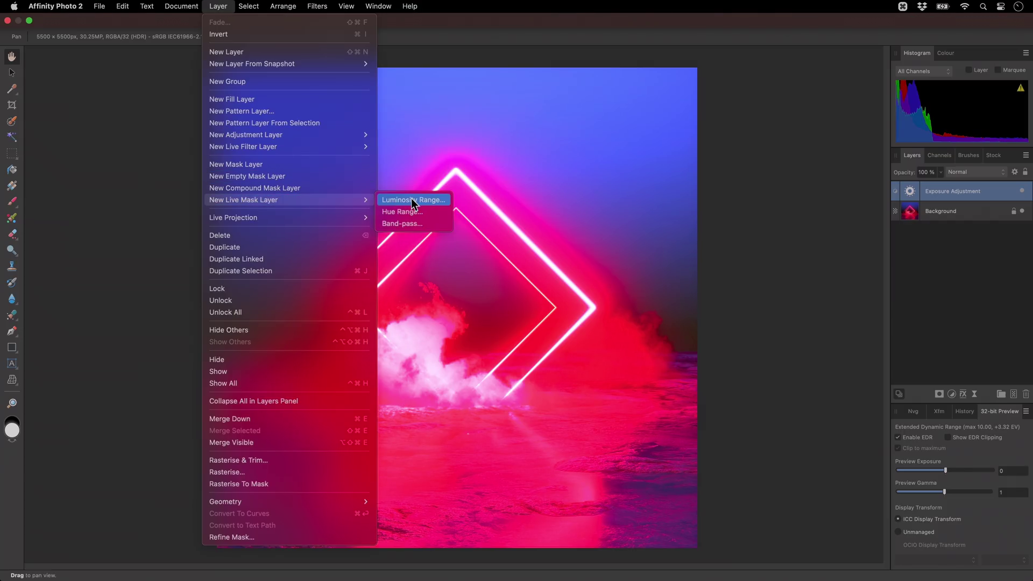
click(411, 201)
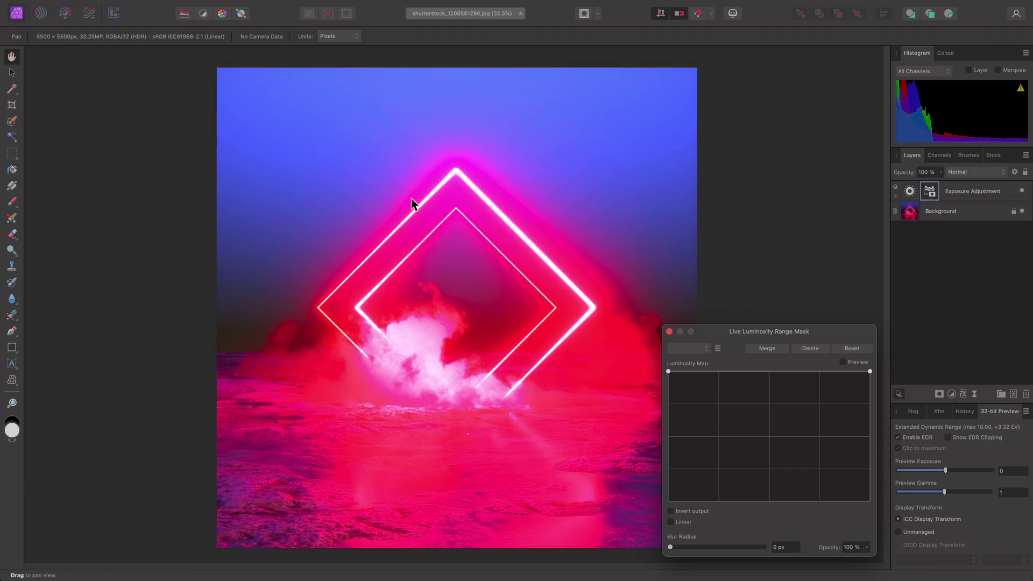
drag(668, 371, 733, 415)
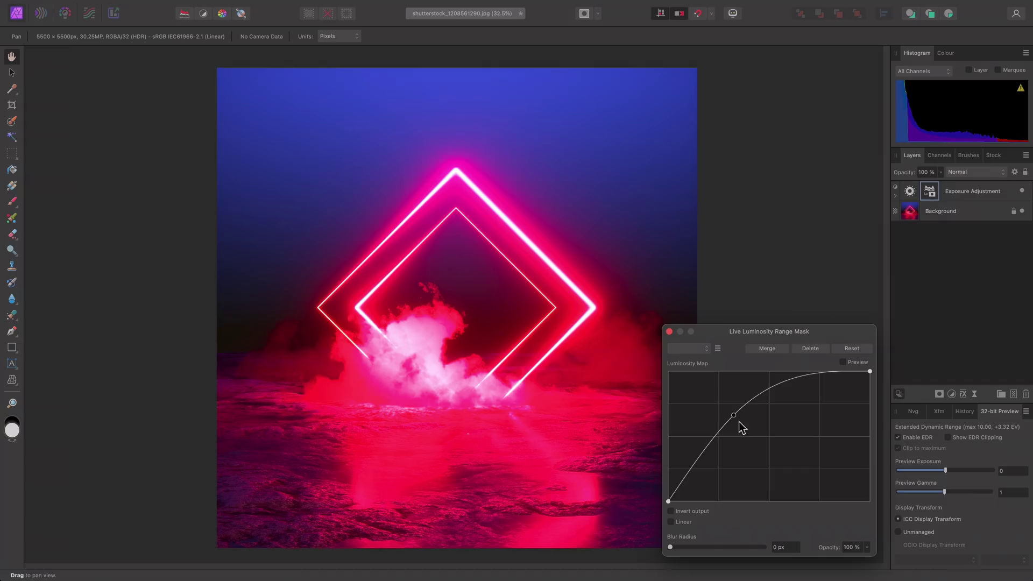
click(669, 331)
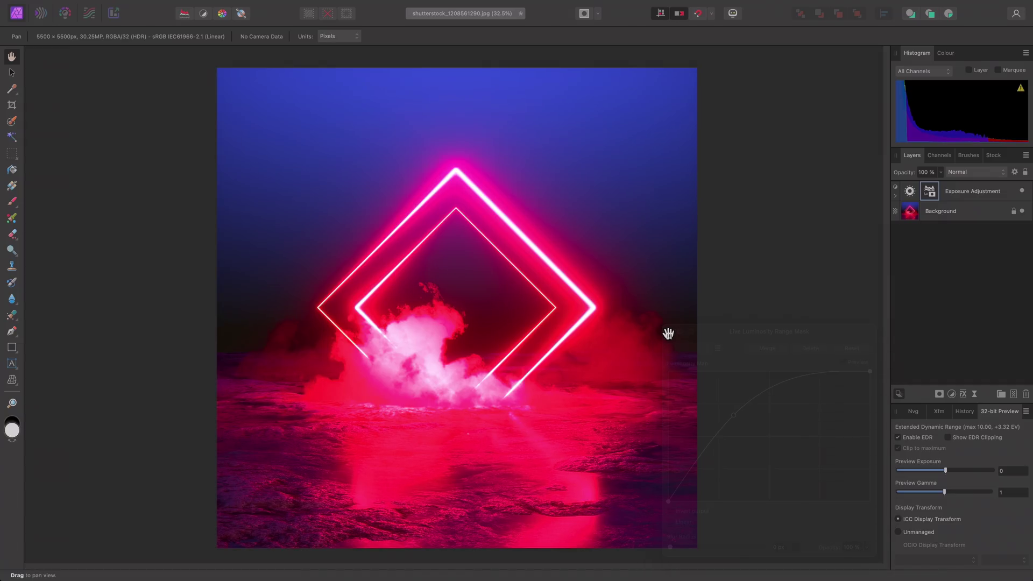
- Toggle the luminosity mask off and back on to compare the masked boost
click(895, 196)
click(1021, 211)
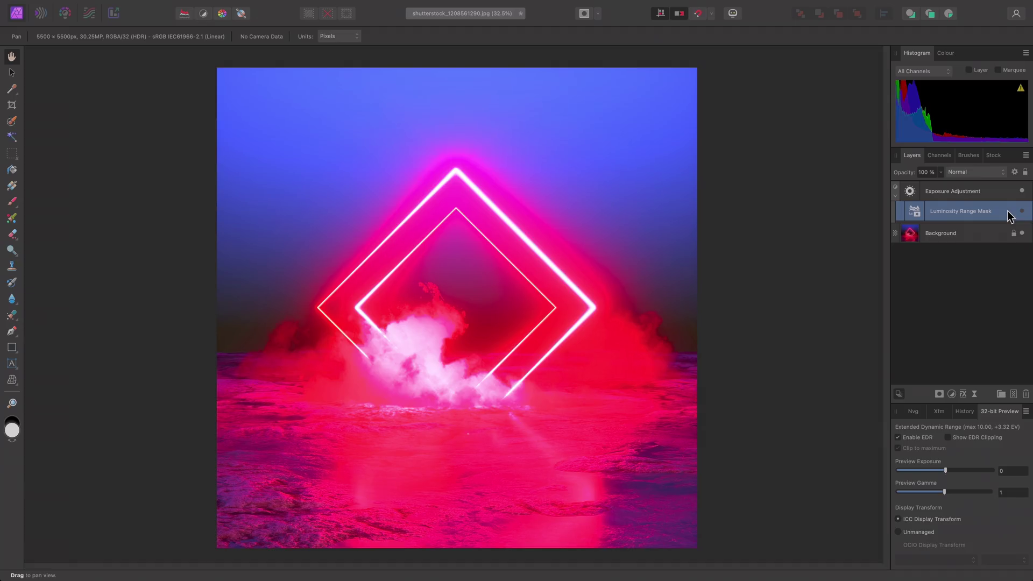
click(1021, 211)
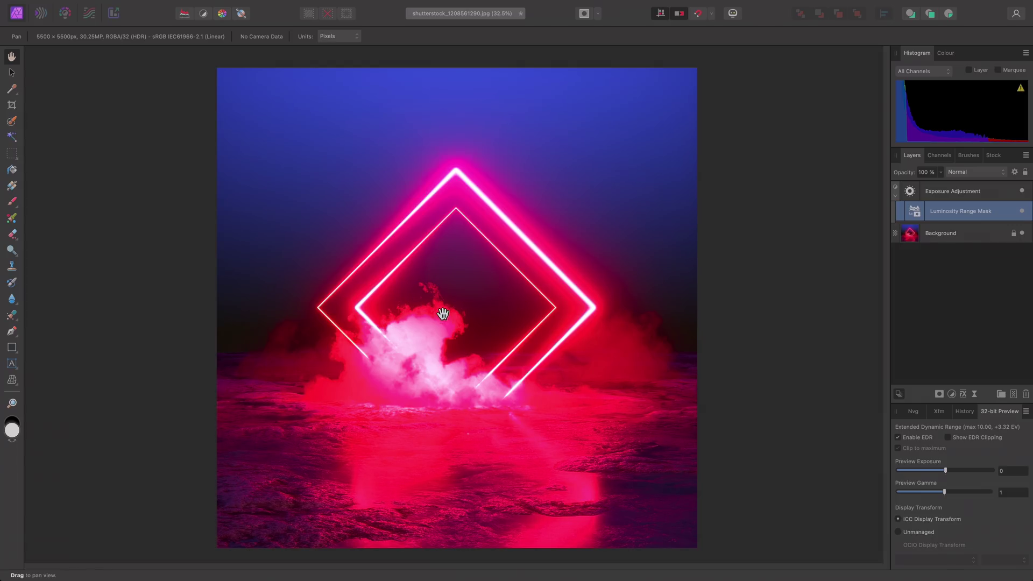
mouse_move(265, 4)
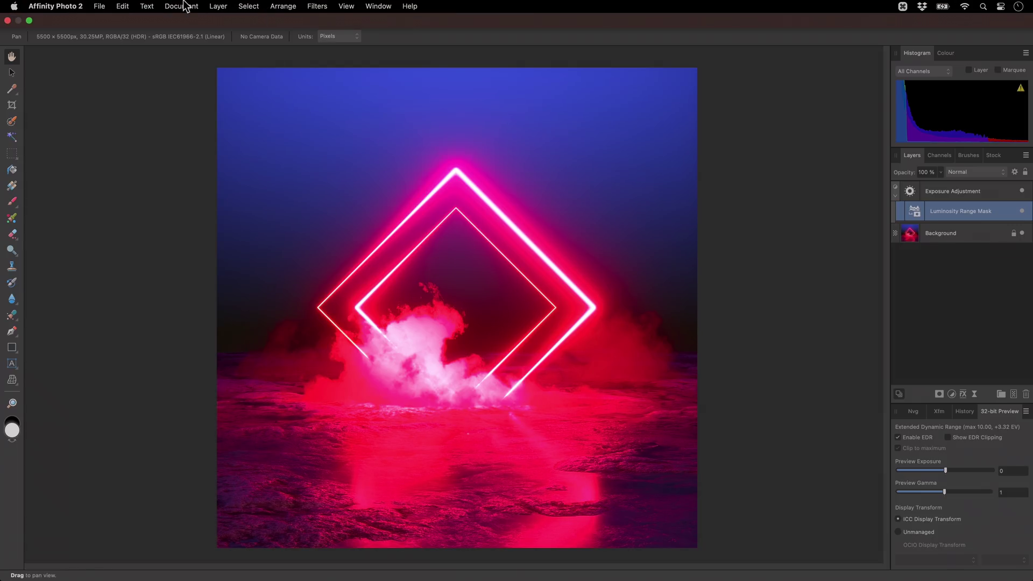
click(100, 8)
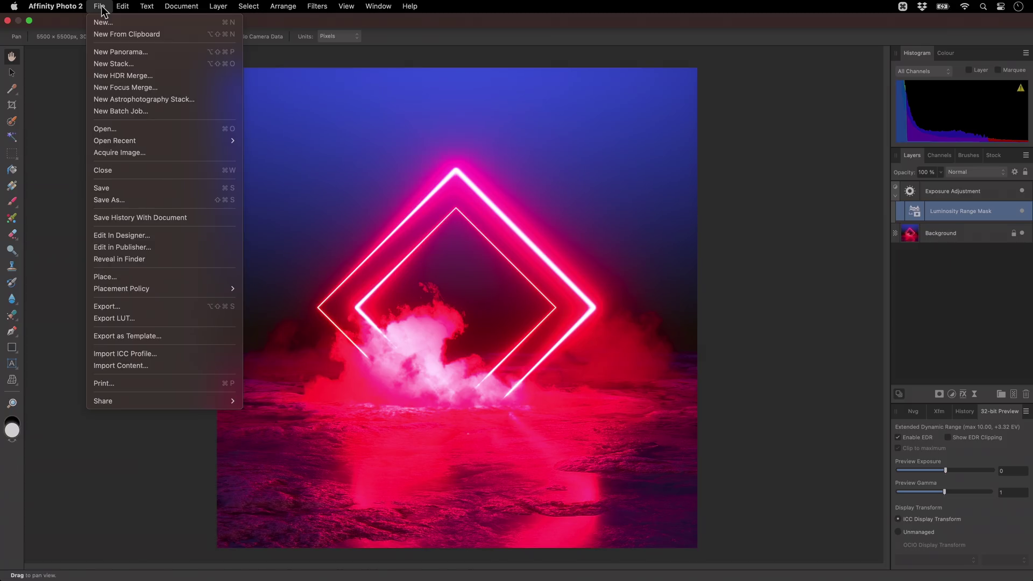
click(214, 312)
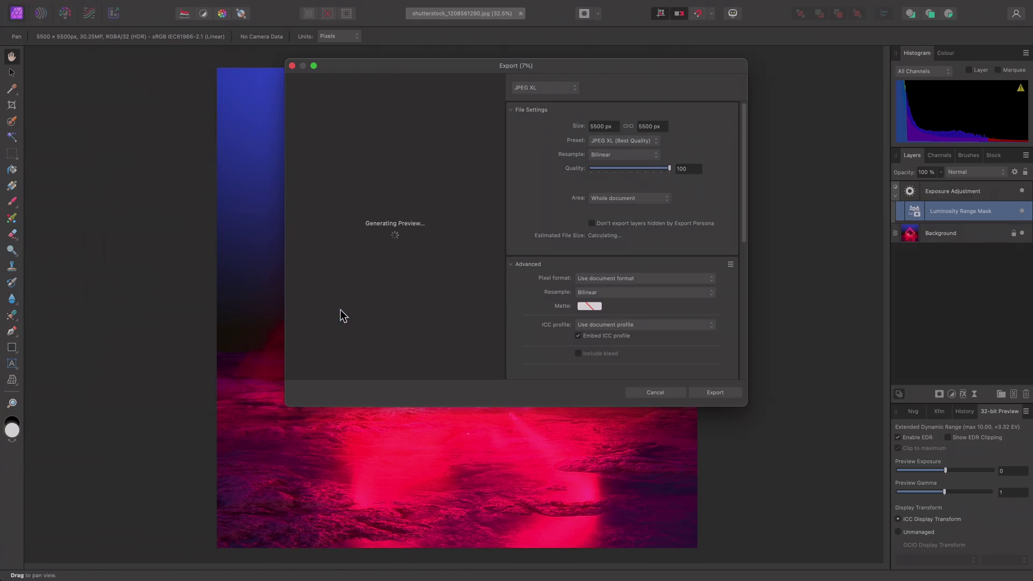
click(567, 90)
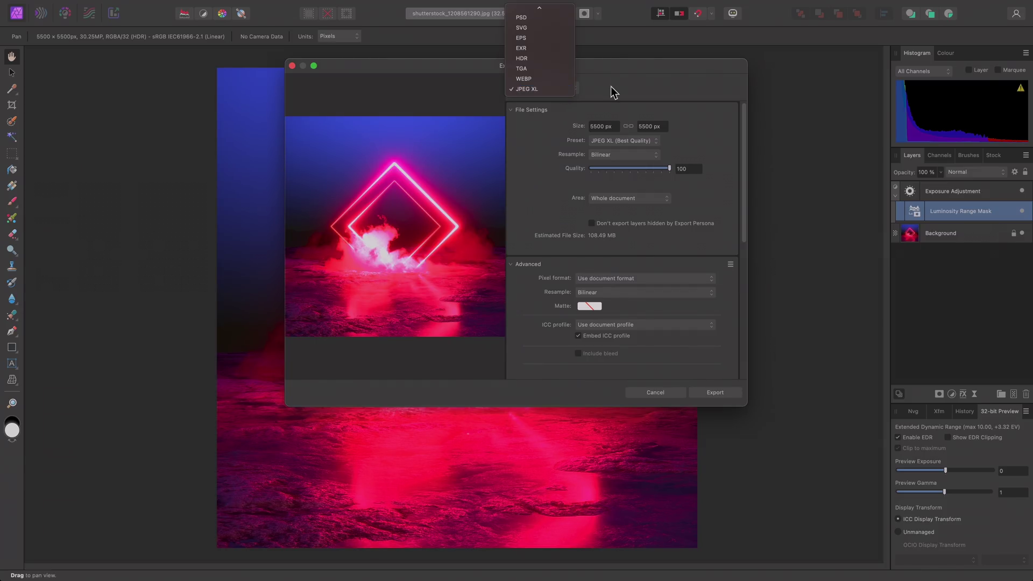
key(Escape)
key(Escape)
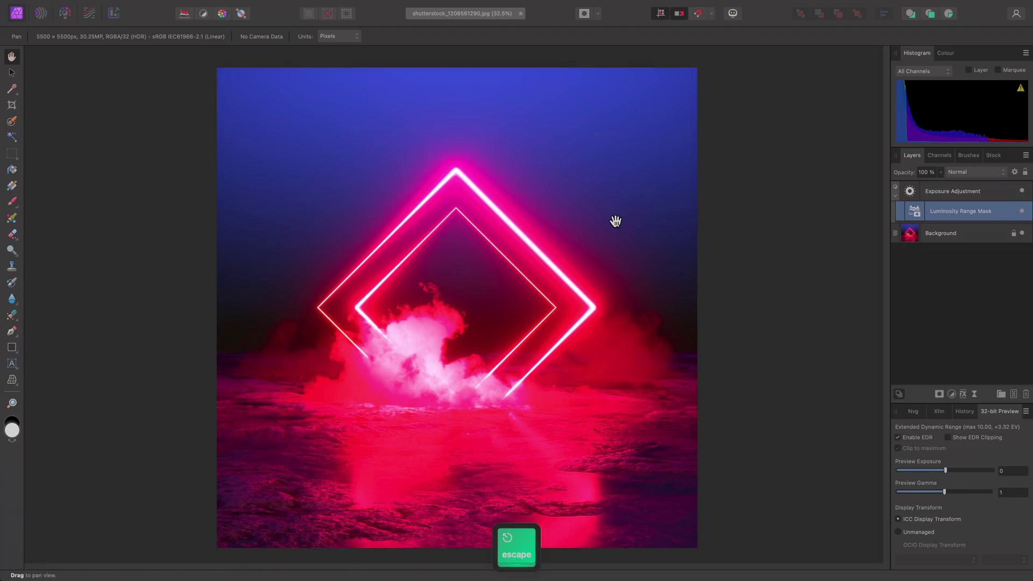